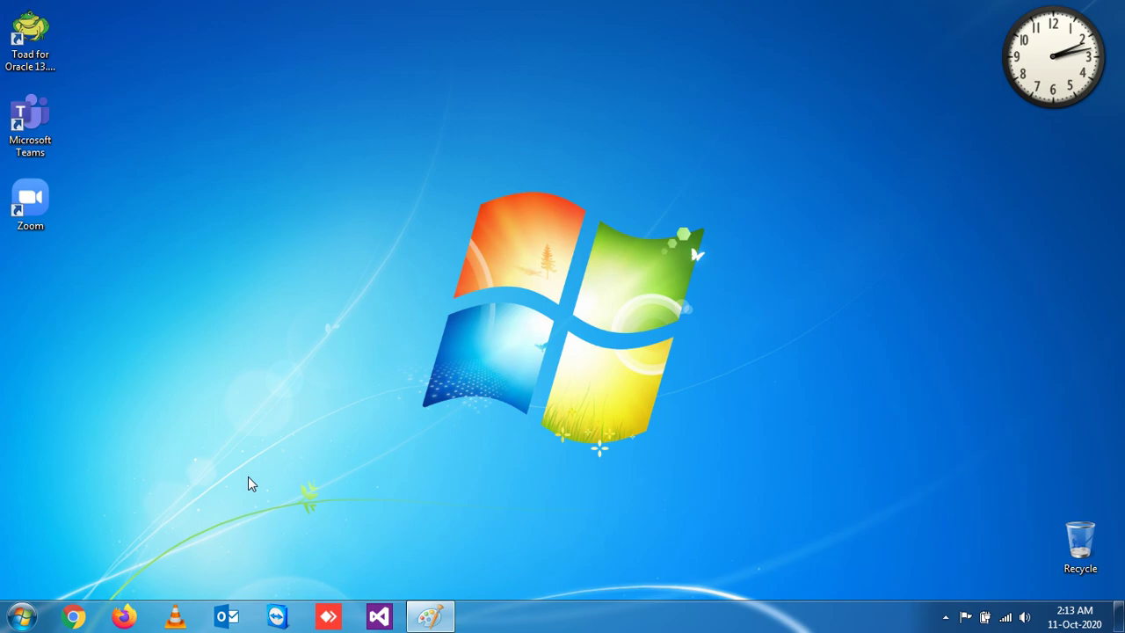
Step: Launch Word 2013 and Excel 2013, and create a blank workbook in Excel
{"action": "left_click", "coordinate": [22, 616]}
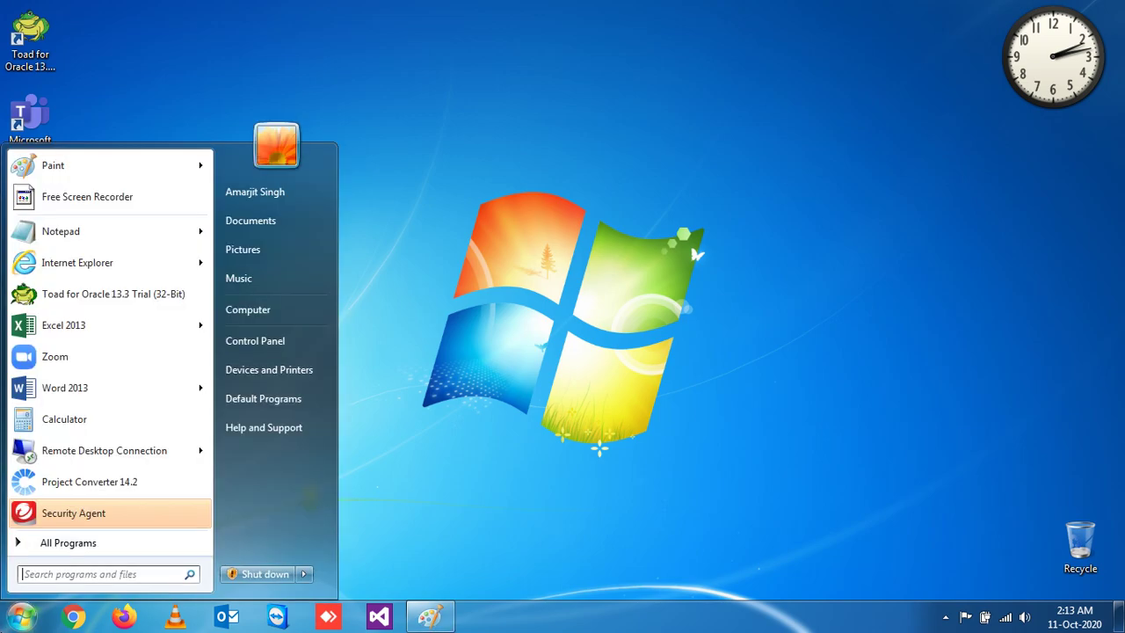
{"action": "left_click", "coordinate": [82, 394]}
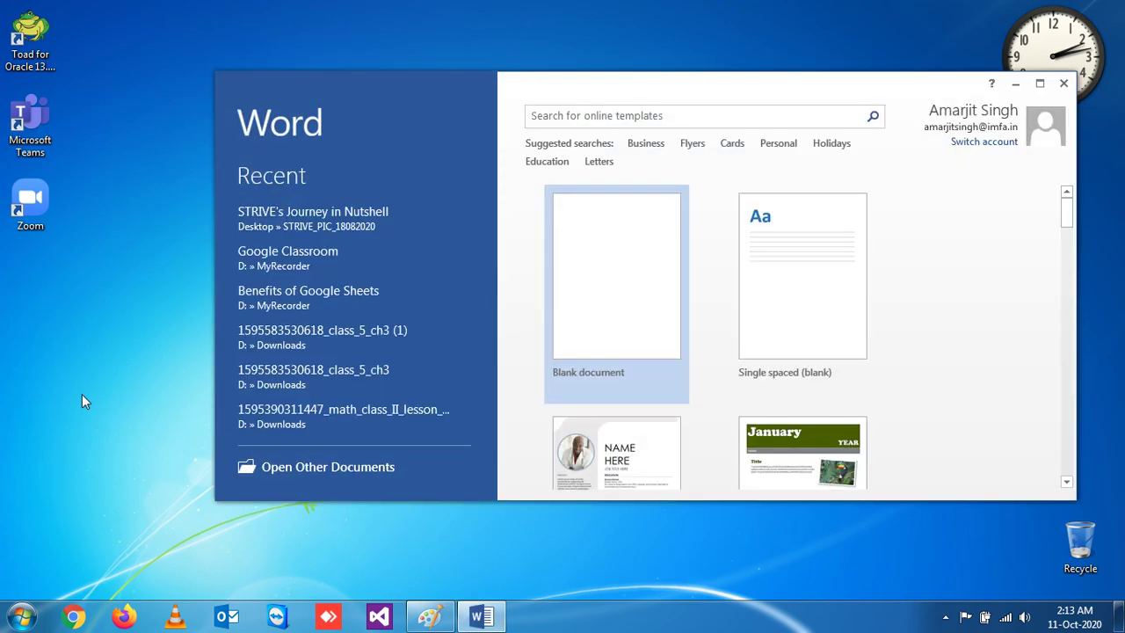
{"action": "left_click", "coordinate": [24, 618]}
{"action": "left_click", "coordinate": [49, 327]}
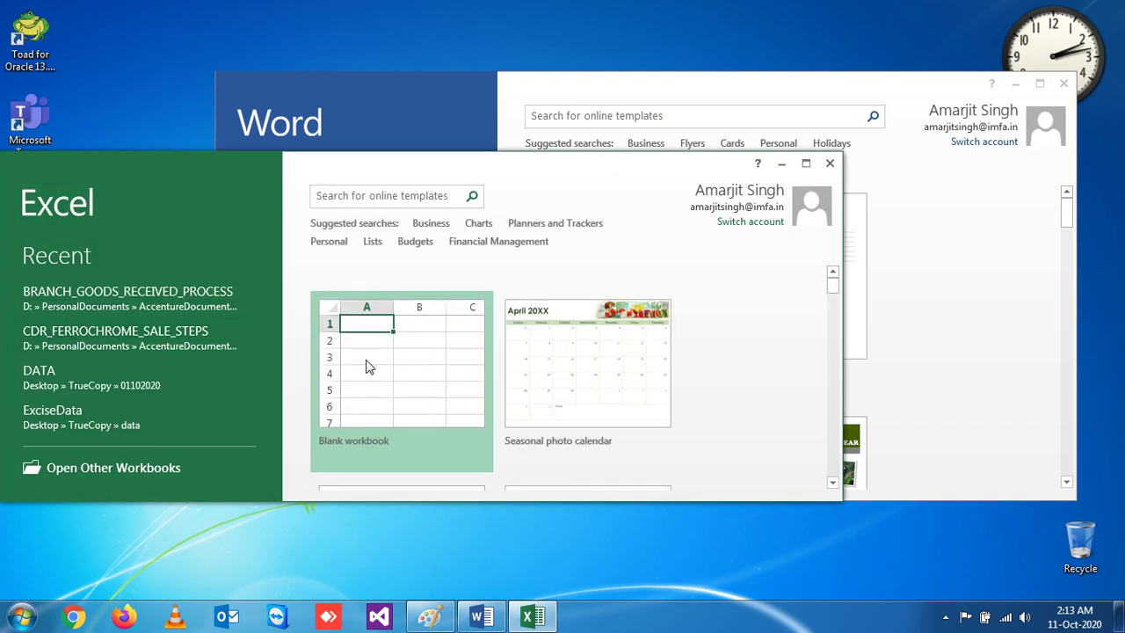
{"action": "left_click", "coordinate": [368, 367]}
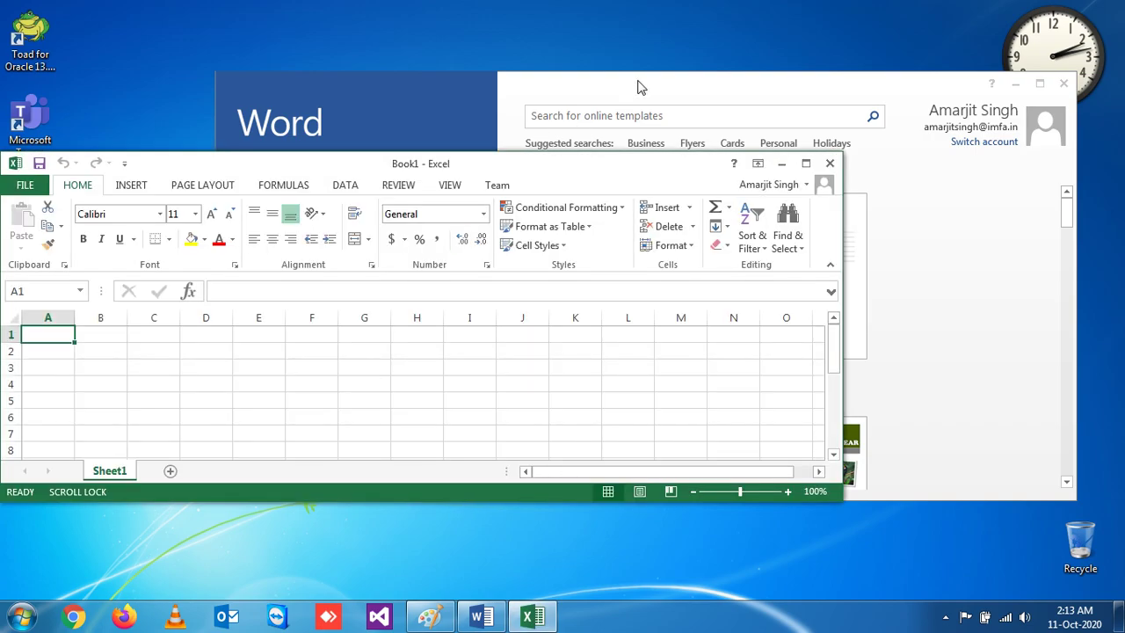
Step: Move the Word and Excel windows apart on the desktop and minimize the Excel workbook
{"action": "left_click_drag", "start_coordinate": [640, 87], "coordinate": [877, 83]}
{"action": "left_click_drag", "start_coordinate": [427, 175], "coordinate": [392, 129]}
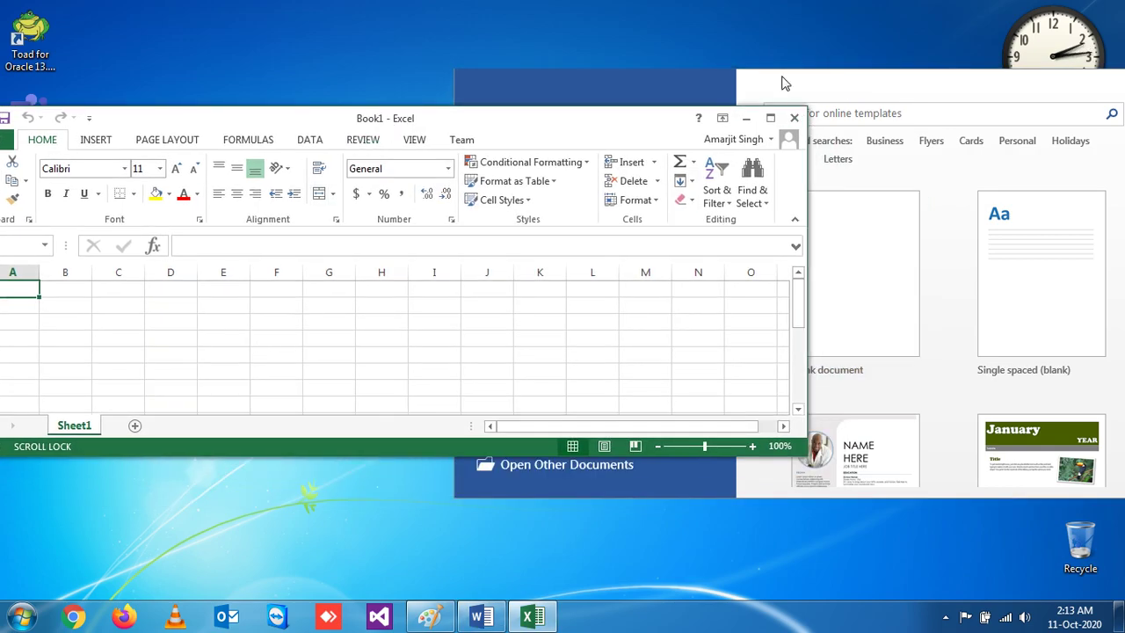
{"action": "left_click", "coordinate": [747, 117]}
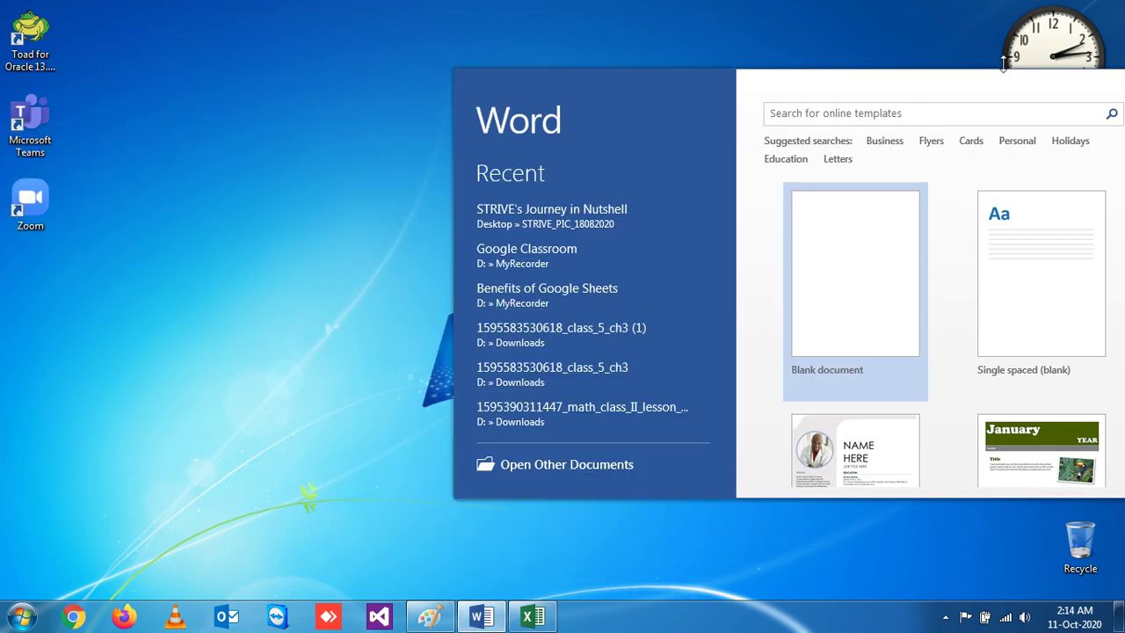
Step: Create a blank document in Word, maximize its window and minimize it
{"action": "left_click", "coordinate": [868, 219]}
{"action": "double_click", "coordinate": [866, 85]}
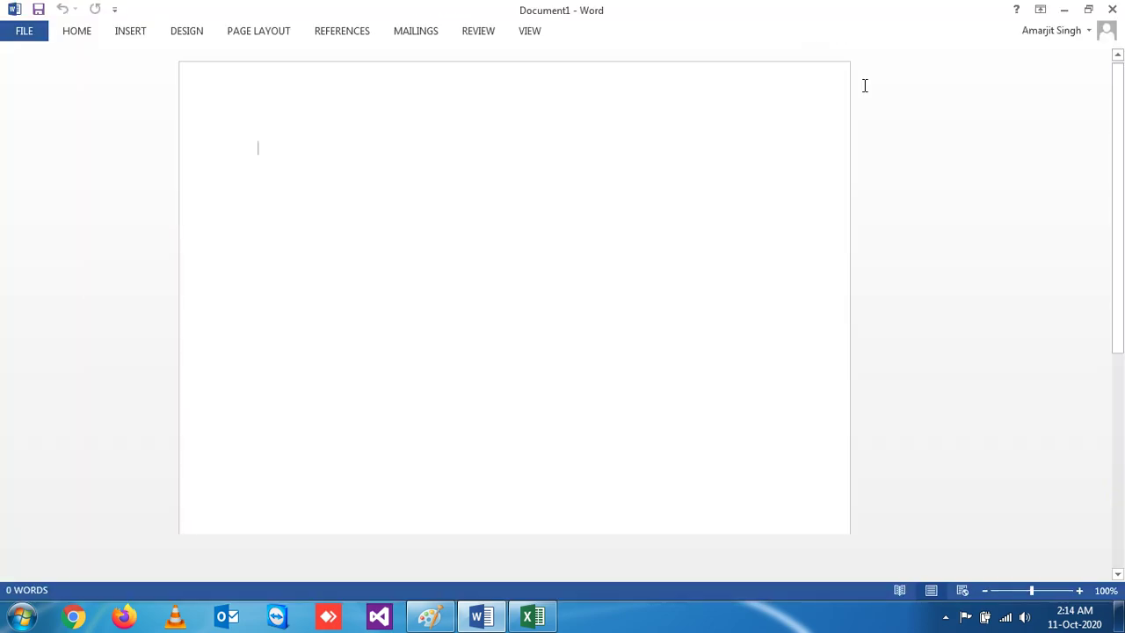
{"action": "left_click", "coordinate": [1065, 8]}
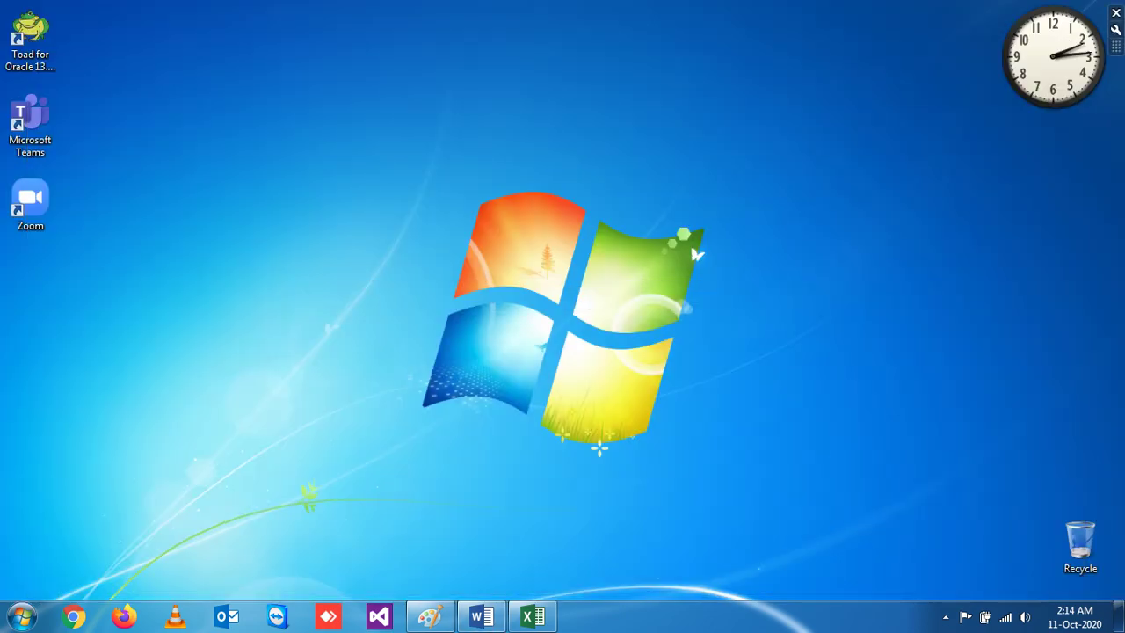
Step: Bring the Book1 workbook back up in Excel, maximize it and restore it to its smaller window size
{"action": "left_click", "coordinate": [533, 617]}
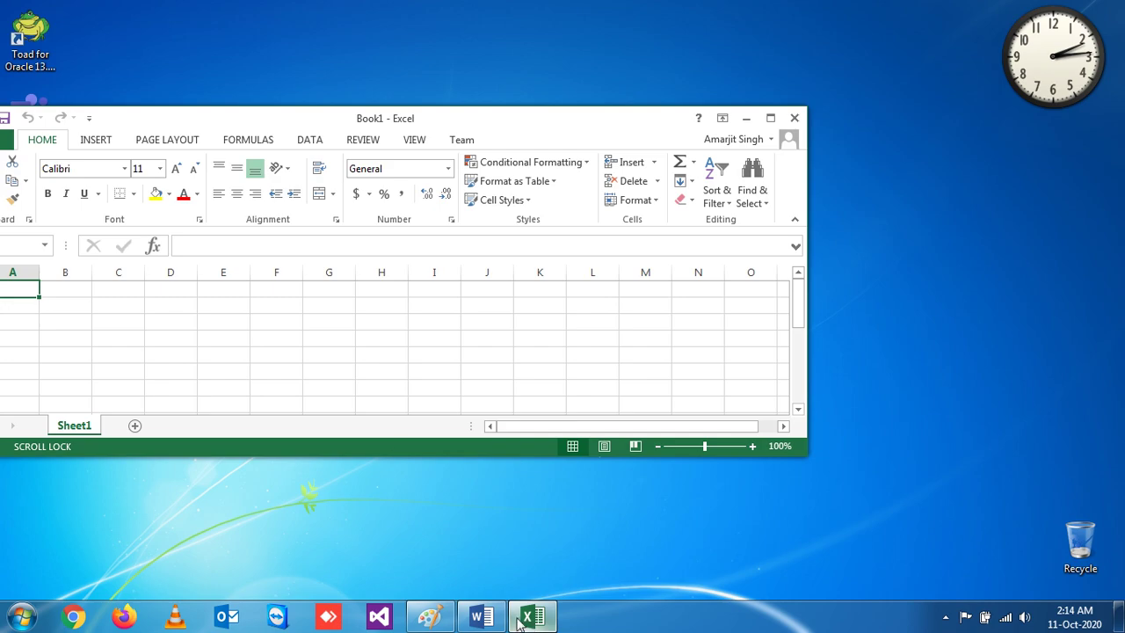
{"action": "left_click", "coordinate": [773, 115]}
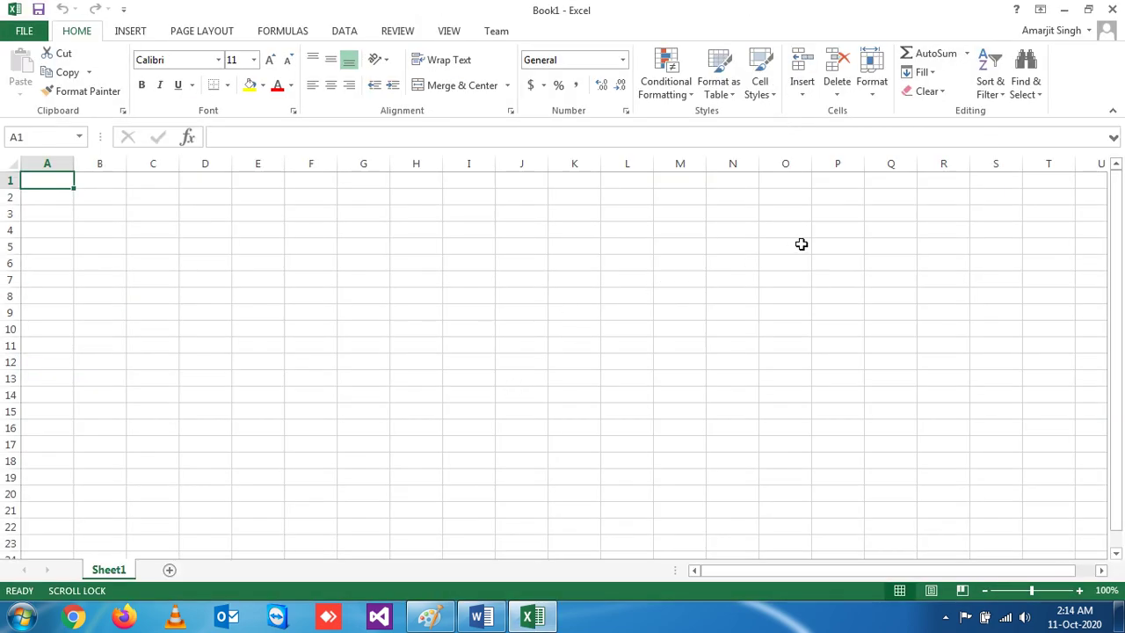
{"action": "left_click", "coordinate": [1088, 9]}
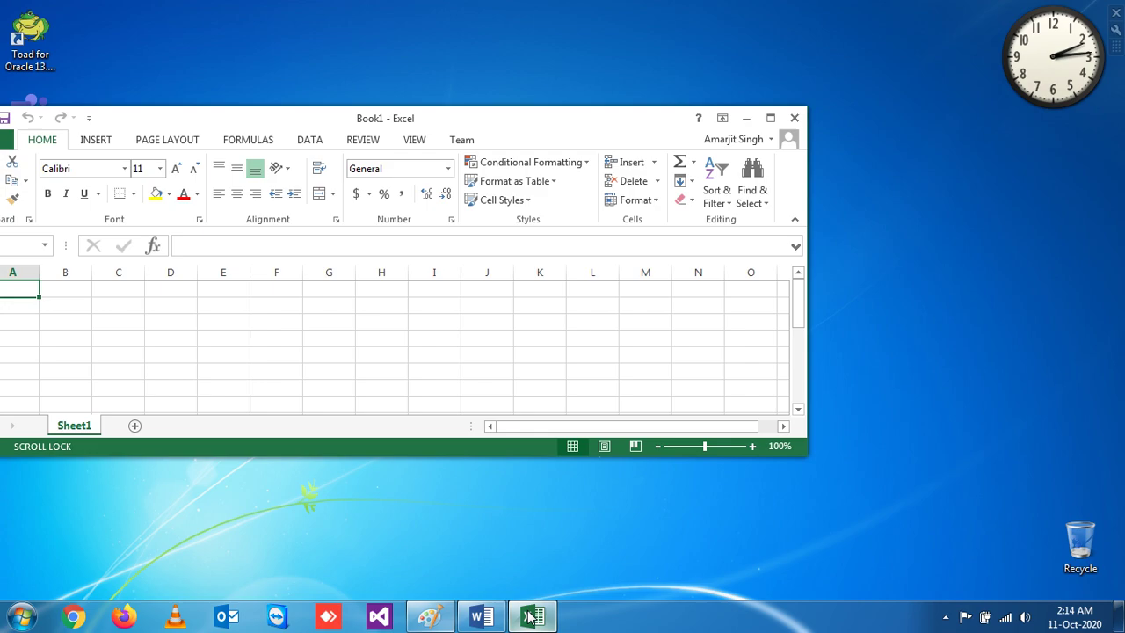
Step: Bring up Document1 in Word, restore it from full screen and move its window beside the Excel workbook
{"action": "left_click", "coordinate": [482, 616]}
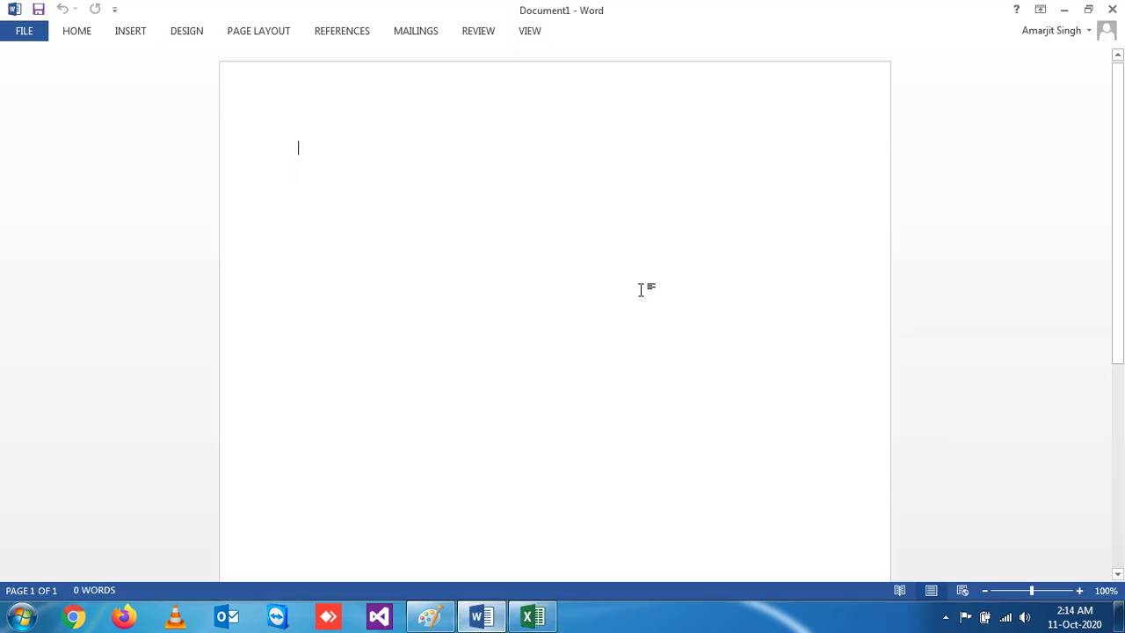
{"action": "left_click", "coordinate": [1084, 9]}
{"action": "left_click_drag", "start_coordinate": [798, 96], "coordinate": [873, 96]}
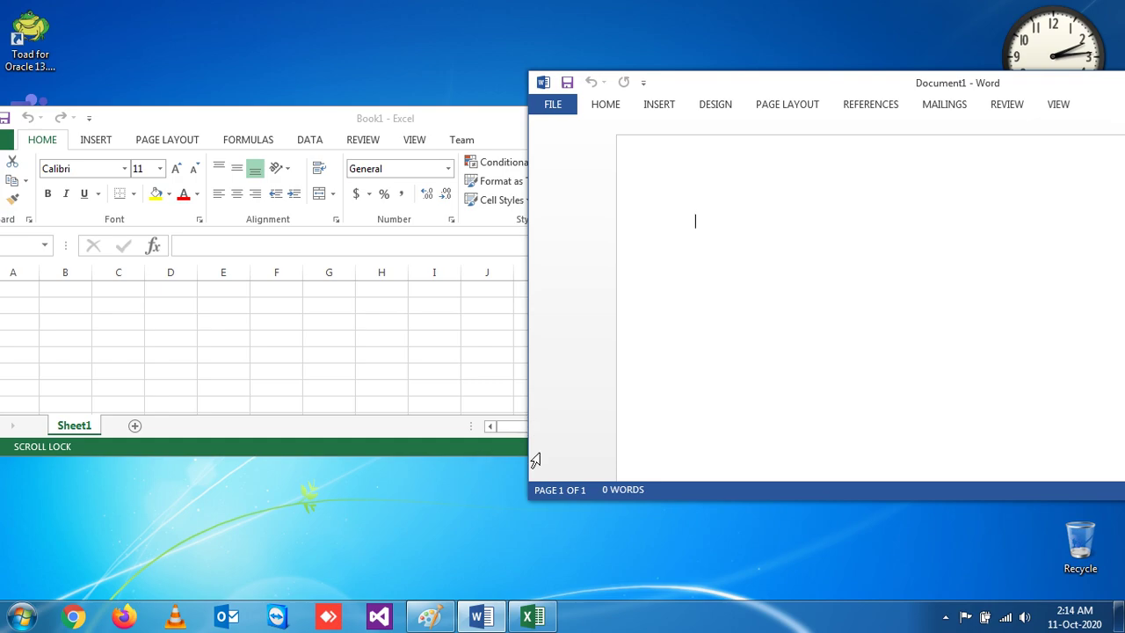
Step: Switch to the keyboard picture open in Paint
{"action": "left_click", "coordinate": [437, 618]}
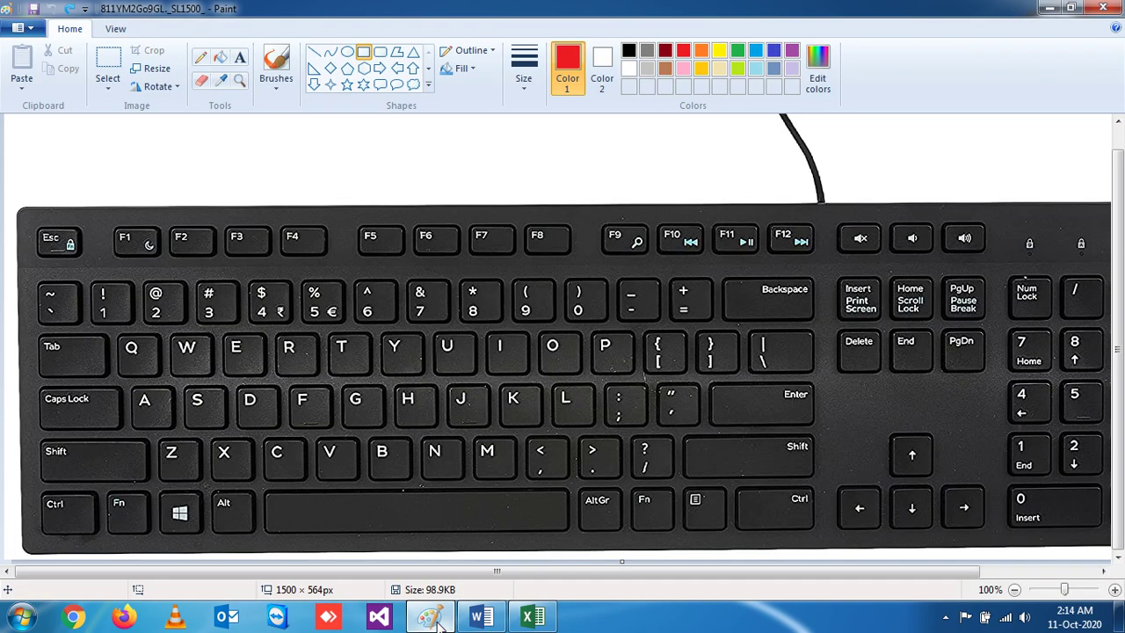
{"action": "left_click_drag", "start_coordinate": [474, 571], "coordinate": [410, 572]}
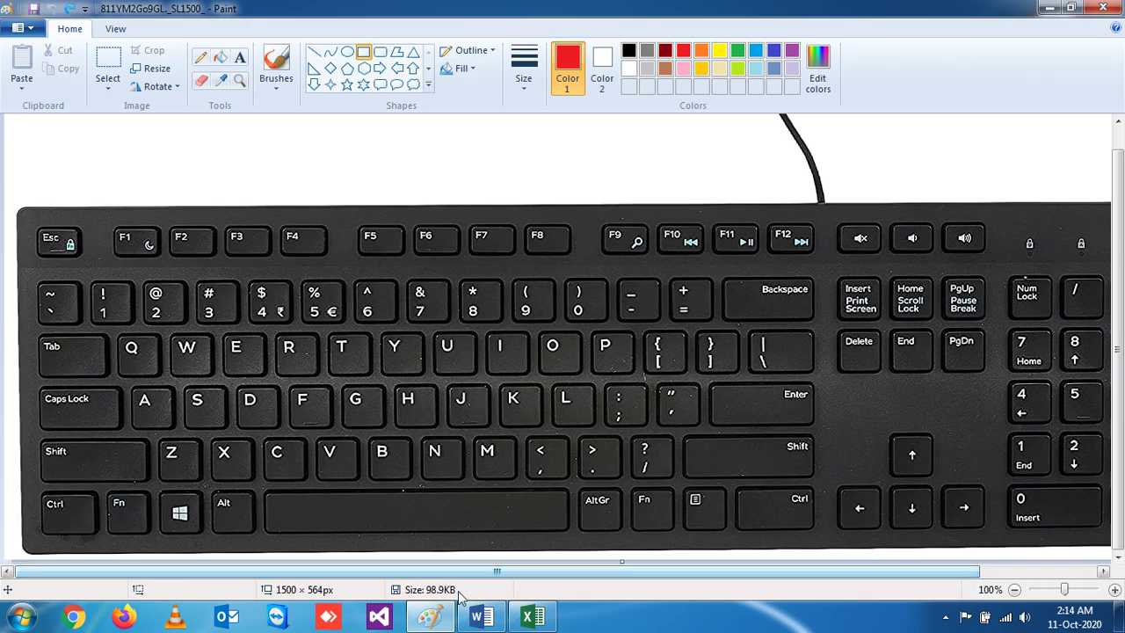
Step: Bring the Word and Excel windows over the keyboard picture, center the Word window and minimize both
{"action": "left_click", "coordinate": [482, 620]}
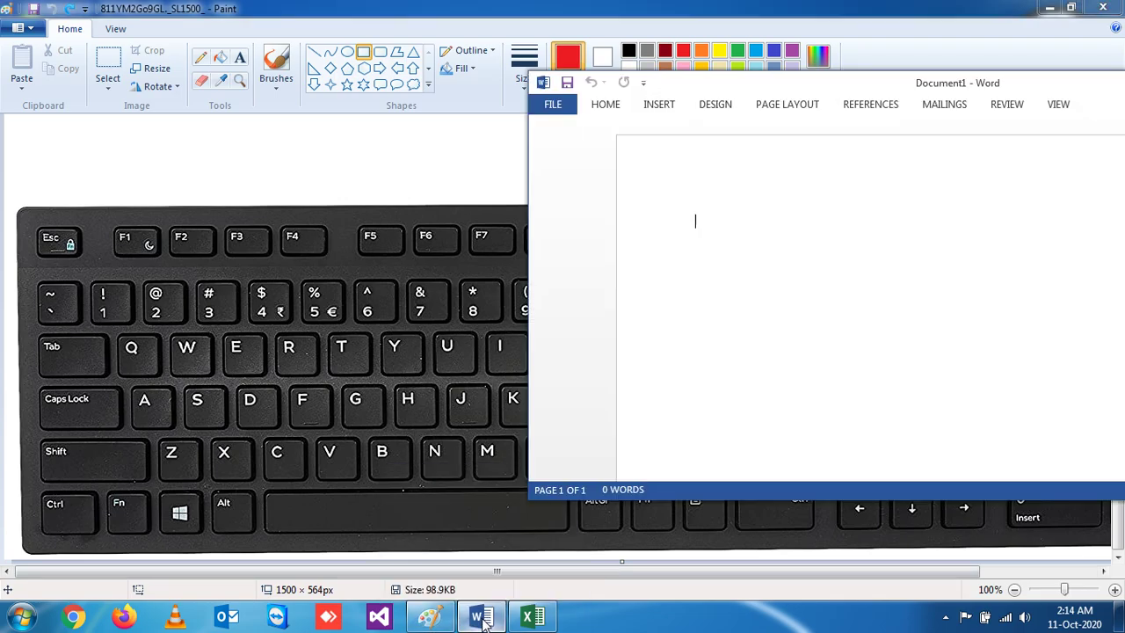
{"action": "left_click", "coordinate": [527, 619]}
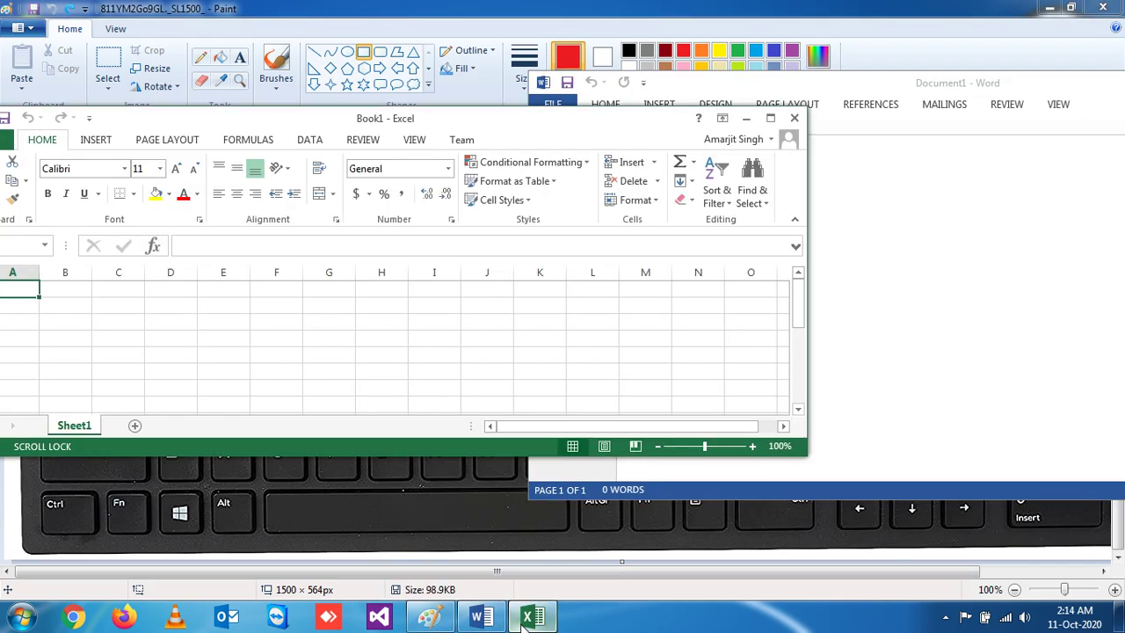
{"action": "left_click", "coordinate": [746, 118]}
{"action": "left_click_drag", "start_coordinate": [911, 91], "coordinate": [754, 103]}
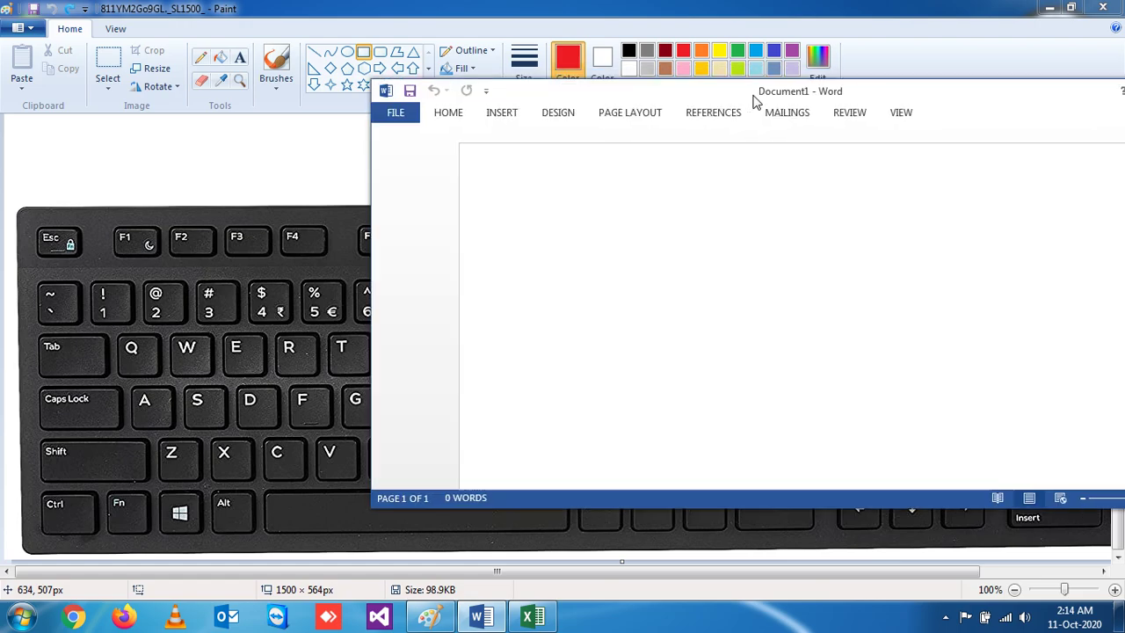
{"action": "left_click_drag", "start_coordinate": [1037, 108], "coordinate": [832, 103]}
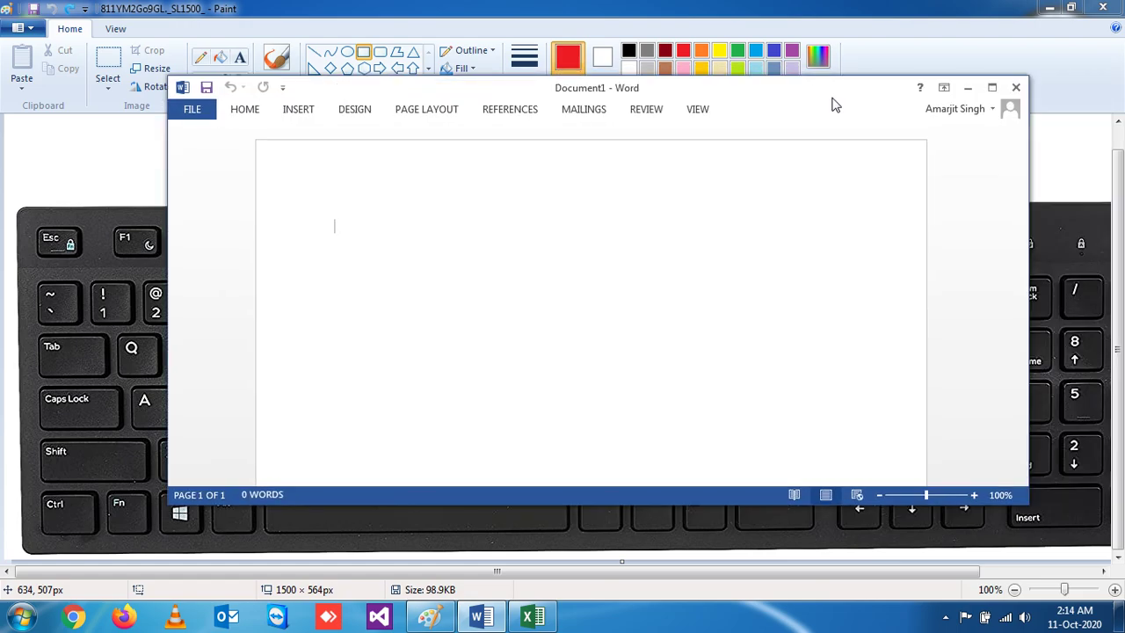
{"action": "left_click", "coordinate": [964, 87]}
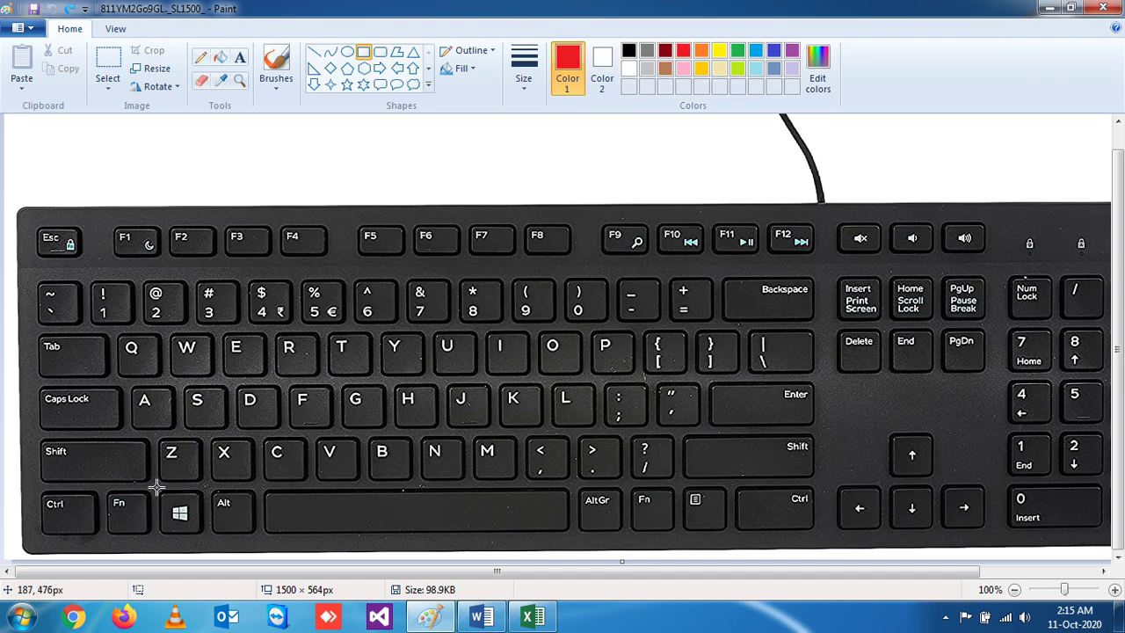
Step: Draw red rectangles around the Windows key (about 69 × 68 px), left arrow key (about 64 × 80 px) and right arrow key (about 61 × 77 px)
{"action": "mouse_move", "coordinate": [149, 486]}
{"action": "left_mouse_down"}
{"action": "mouse_move", "coordinate": [211, 524]}
{"action": "mouse_move", "coordinate": [208, 545]}
{"action": "left_mouse_up"}
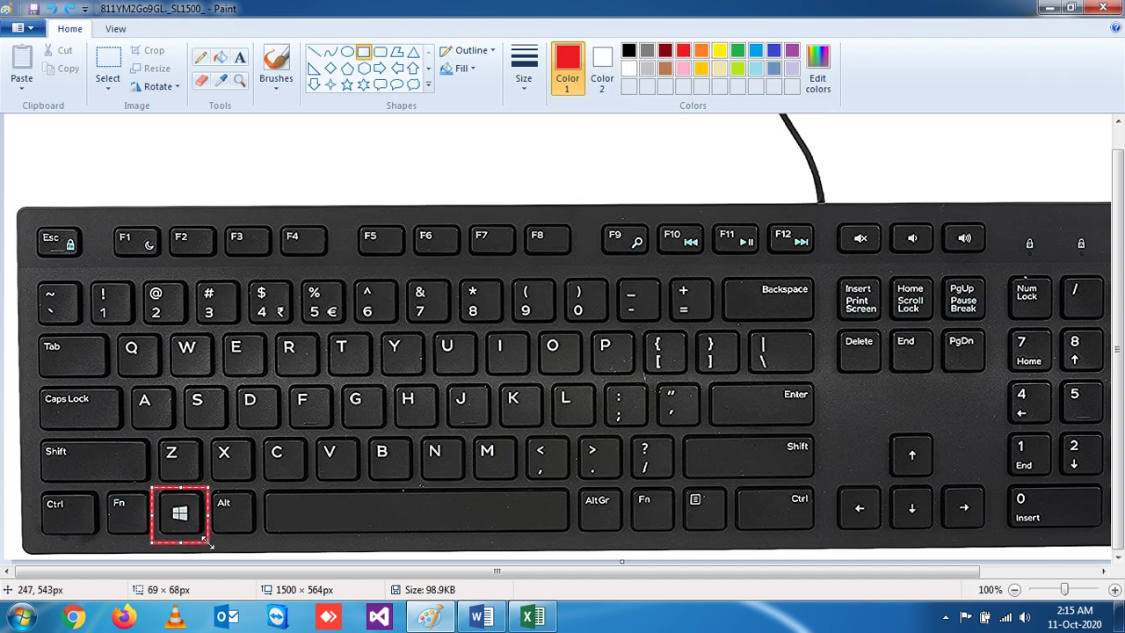
{"action": "left_click", "coordinate": [750, 479]}
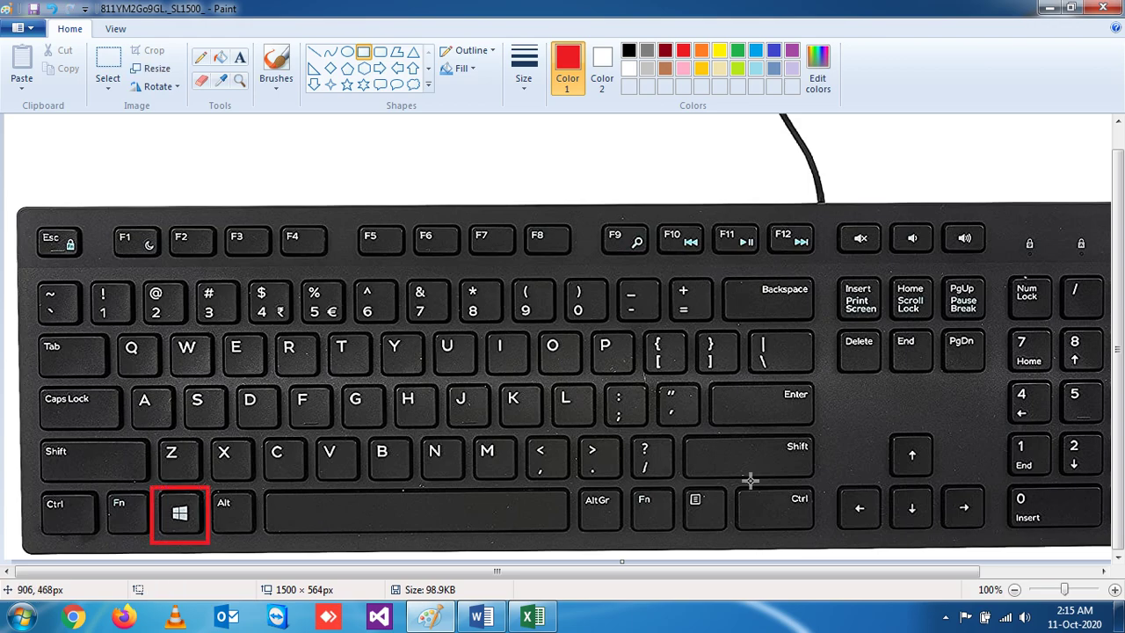
{"action": "left_click", "coordinate": [830, 470]}
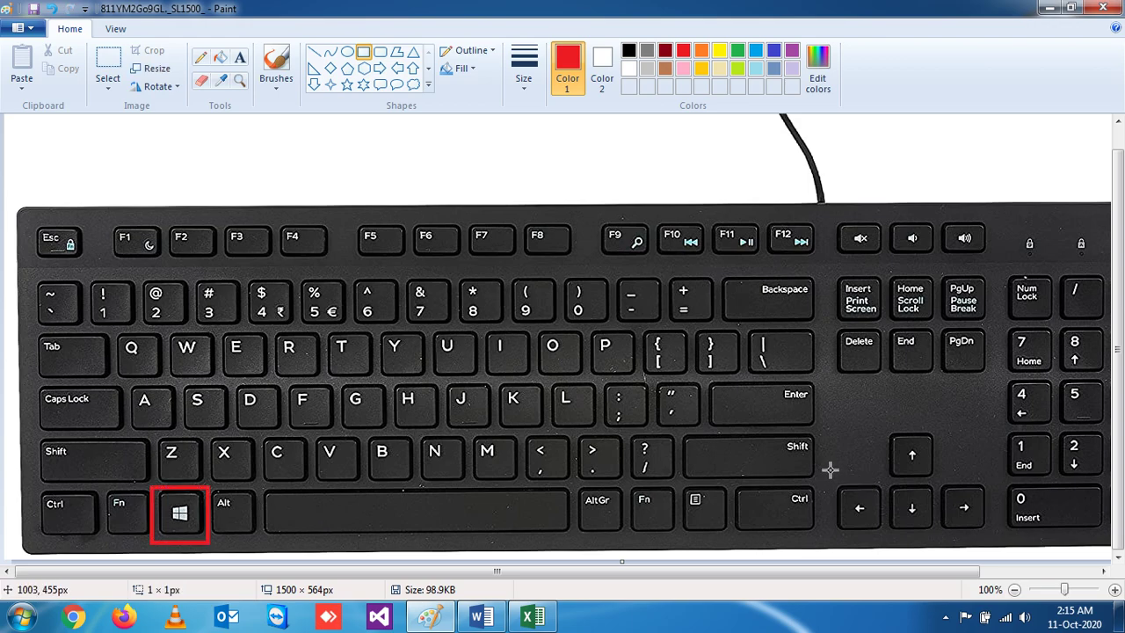
{"action": "left_click_drag", "start_coordinate": [831, 470], "coordinate": [885, 539]}
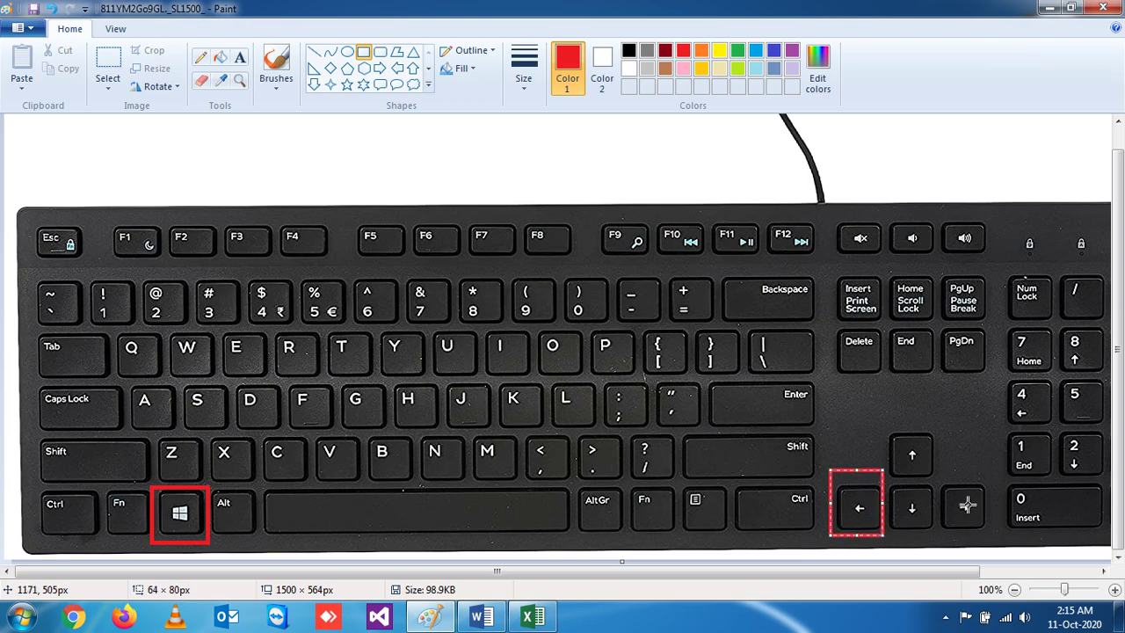
{"action": "left_click_drag", "start_coordinate": [948, 471], "coordinate": [998, 537]}
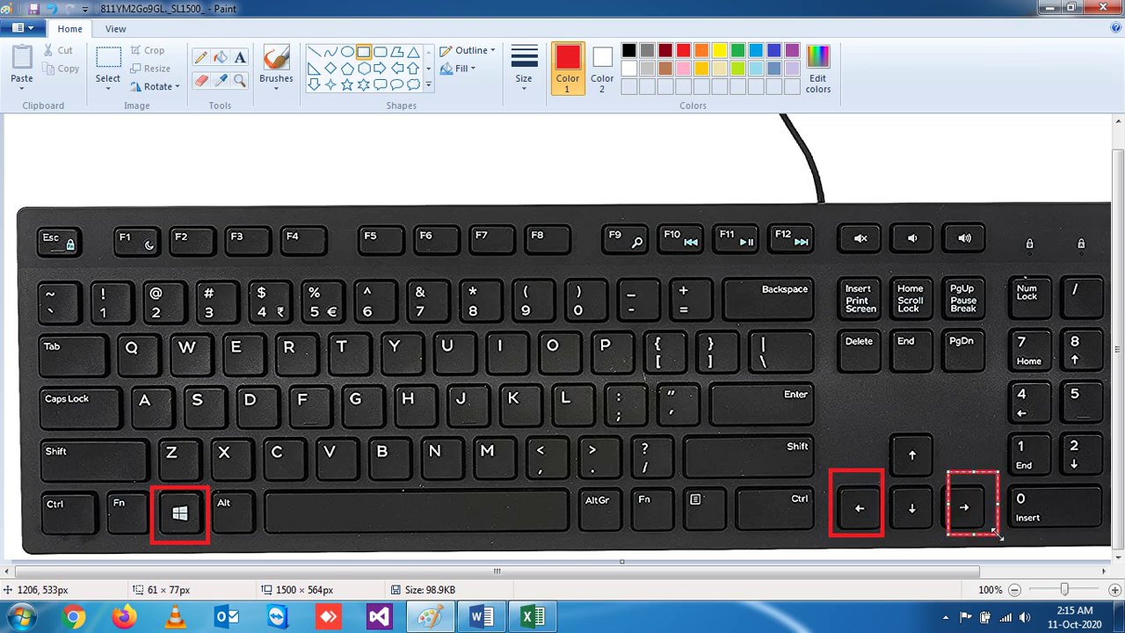
Step: Undo the three red rectangles on the keyboard picture
{"action": "key", "text": "ctrl+z"}
{"action": "key", "text": "ctrl+z"}
{"action": "key", "text": "ctrl+z"}
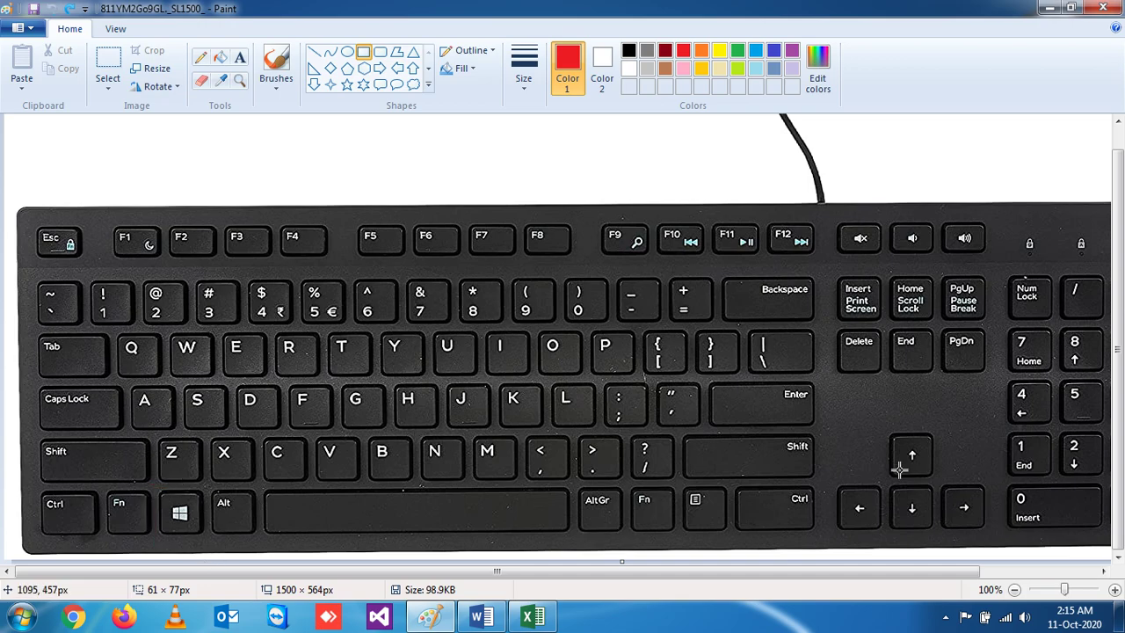
Step: Outline the Windows key and the left arrow key with red rectangles, the latter about 62 × 84 px
{"action": "left_click_drag", "start_coordinate": [154, 484], "coordinate": [204, 545]}
{"action": "mouse_move", "coordinate": [835, 469]}
{"action": "left_mouse_down"}
{"action": "mouse_move", "coordinate": [857, 527]}
{"action": "mouse_move", "coordinate": [887, 541]}
{"action": "left_mouse_up"}
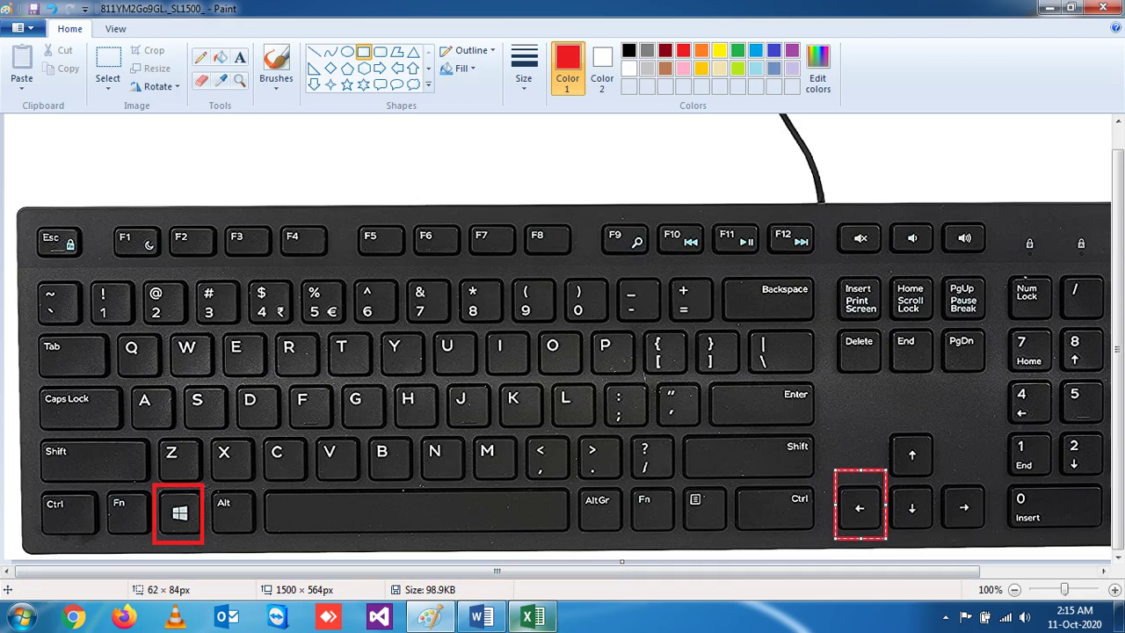
Step: Bring up the Excel workbook and snap its window to the left half of the screen
{"action": "left_click", "coordinate": [532, 617]}
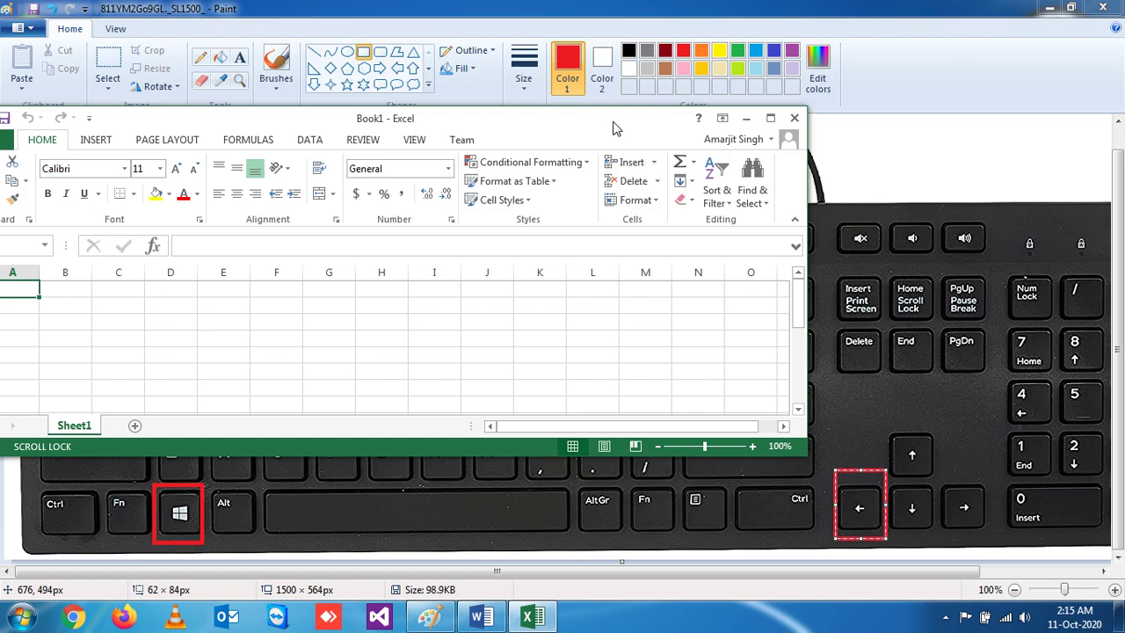
{"action": "key", "text": "super+Left"}
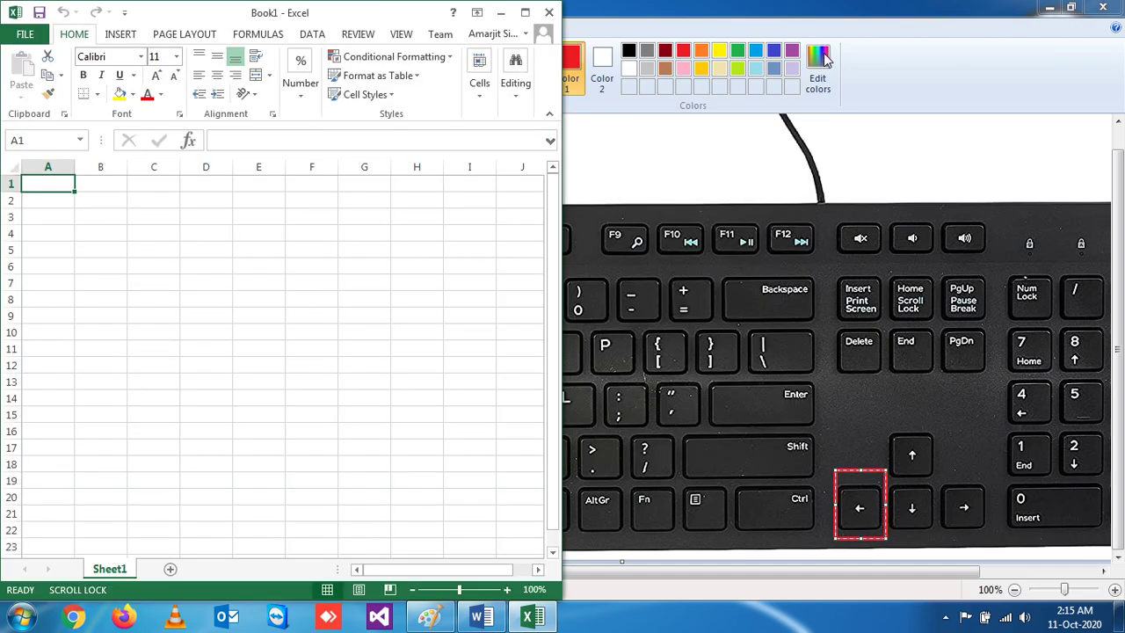
Step: Switch back to the keyboard picture in Paint, briefly showing and minimizing the Word document
{"action": "left_click", "coordinate": [842, 8]}
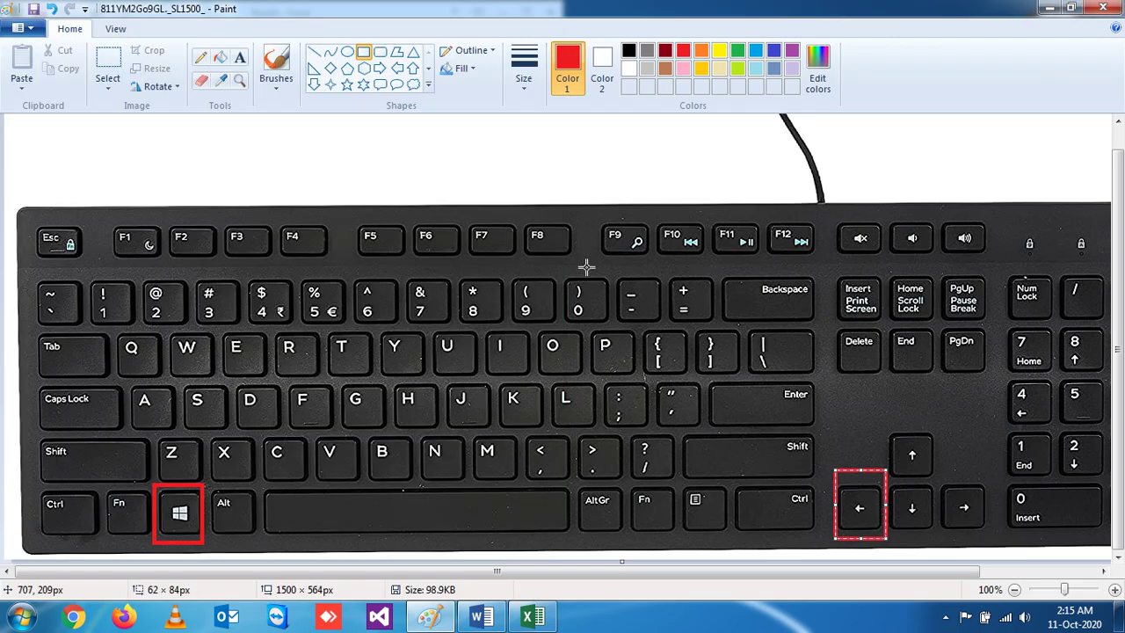
{"action": "left_click", "coordinate": [479, 617]}
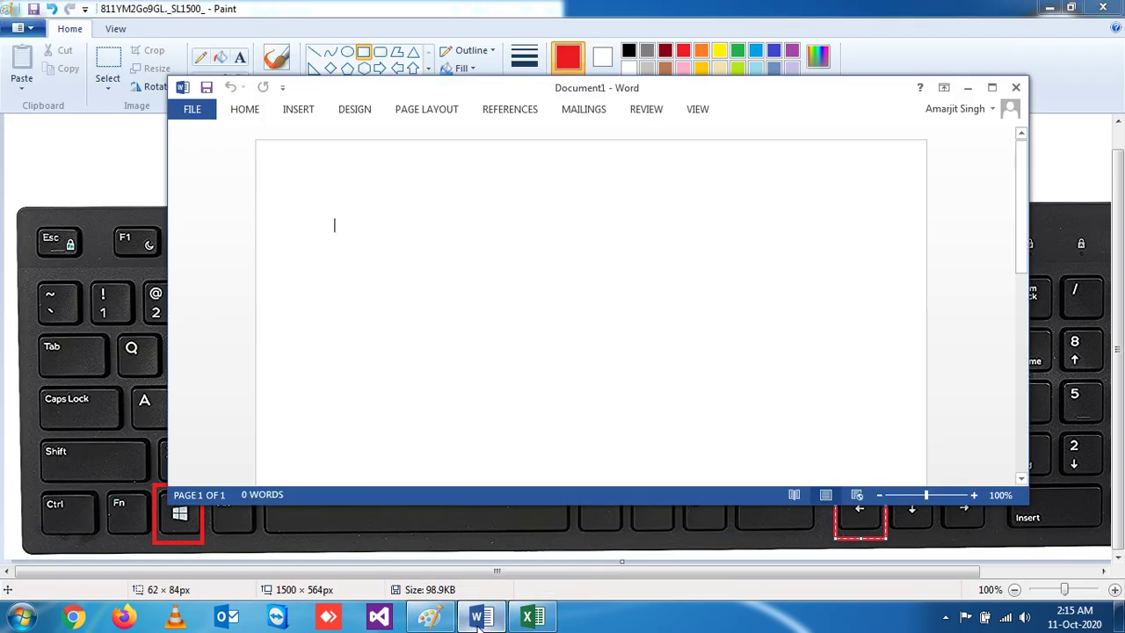
{"action": "left_click", "coordinate": [479, 617]}
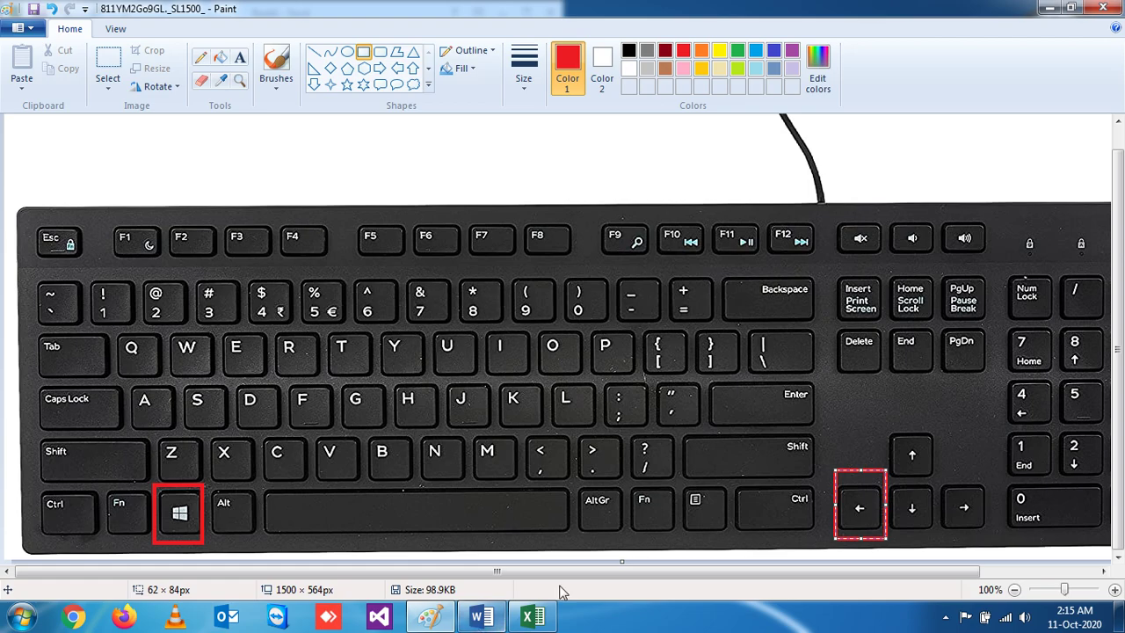
Step: Undo the red rectangles around the Windows key and the left arrow key
{"action": "key", "text": "ctrl+z"}
{"action": "key", "text": "ctrl+z"}
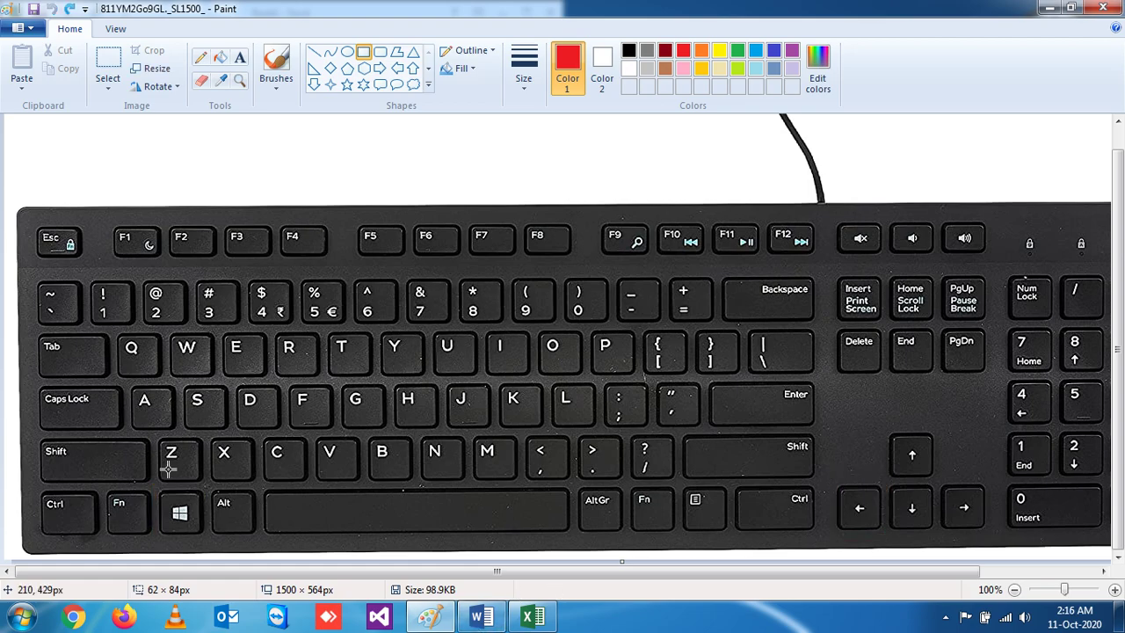
Step: Outline the Windows key with a red rectangle about 64 × 75 px and the right arrow key with one about 62 × 80 px
{"action": "left_click_drag", "start_coordinate": [153, 485], "coordinate": [208, 545]}
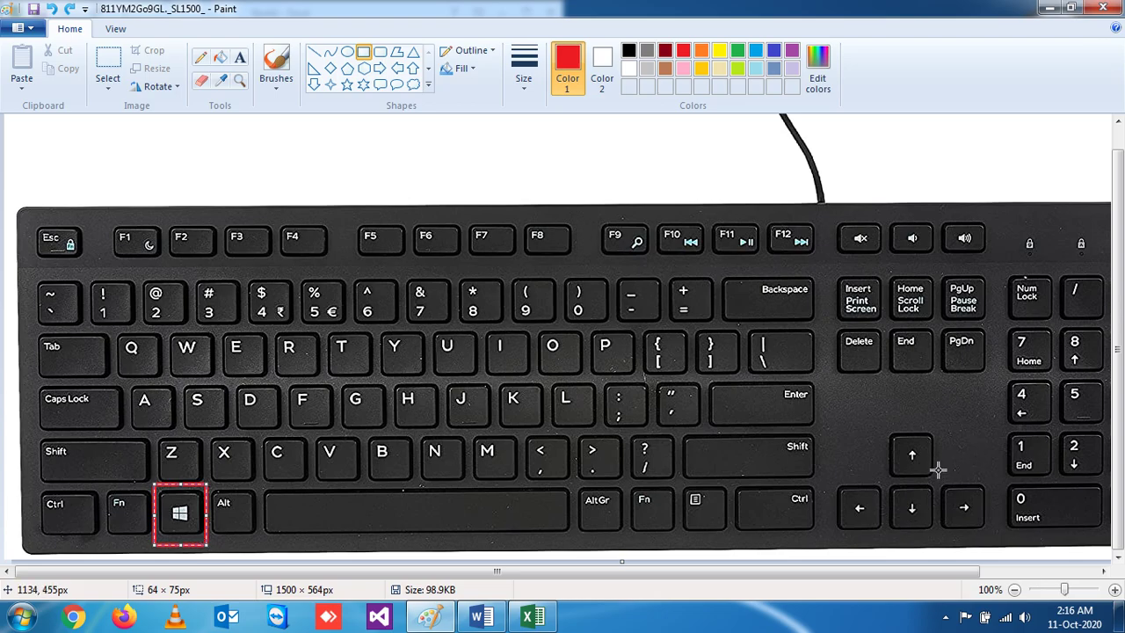
{"action": "left_click_drag", "start_coordinate": [936, 469], "coordinate": [990, 538]}
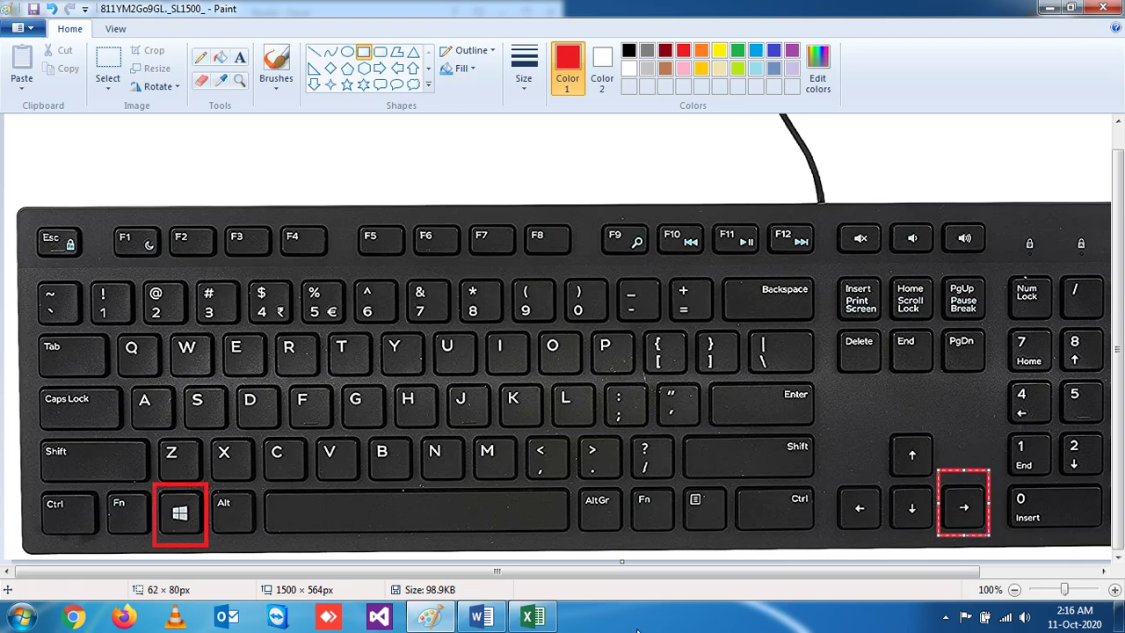
Step: Bring up the Word document, snap it to the right half of the screen, and show the Excel workbook beside it
{"action": "left_click", "coordinate": [482, 617]}
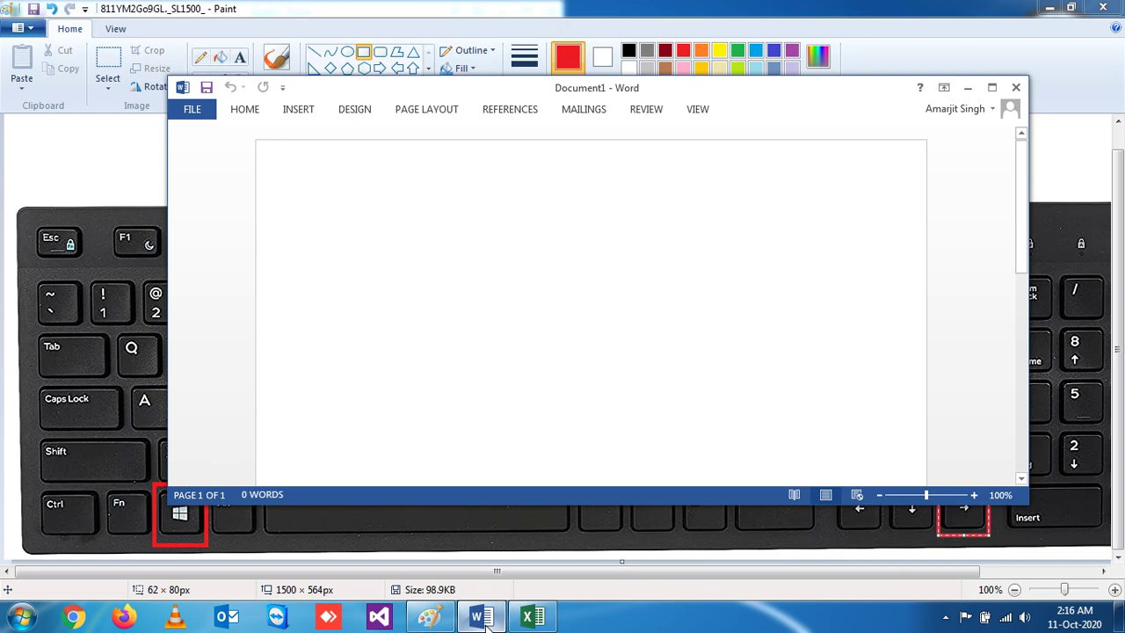
{"action": "key", "text": "super+Right"}
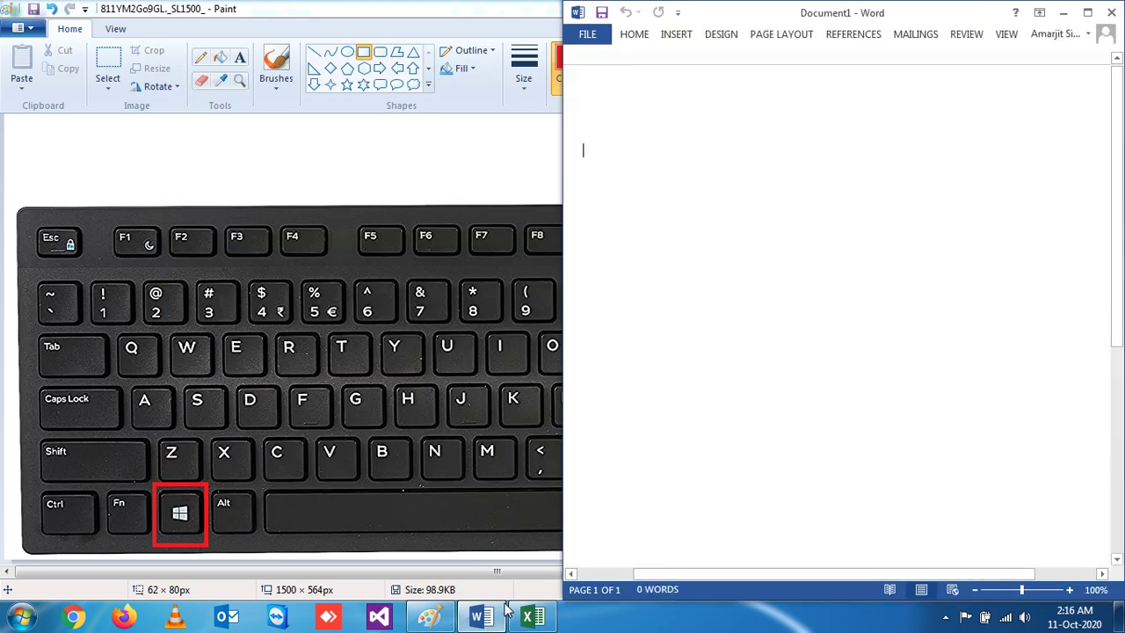
{"action": "left_click", "coordinate": [532, 617]}
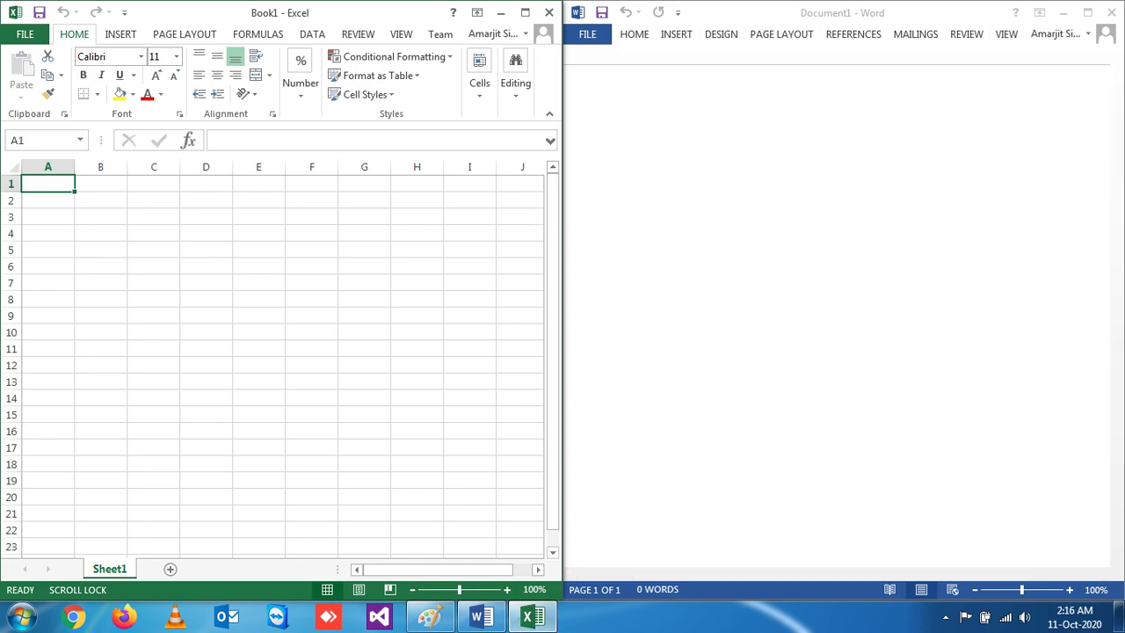
{"action": "left_click", "coordinate": [624, 131]}
{"action": "key", "text": "alt+Tab"}
{"action": "left_click", "coordinate": [729, 289]}
{"action": "key", "text": "alt+Tab"}
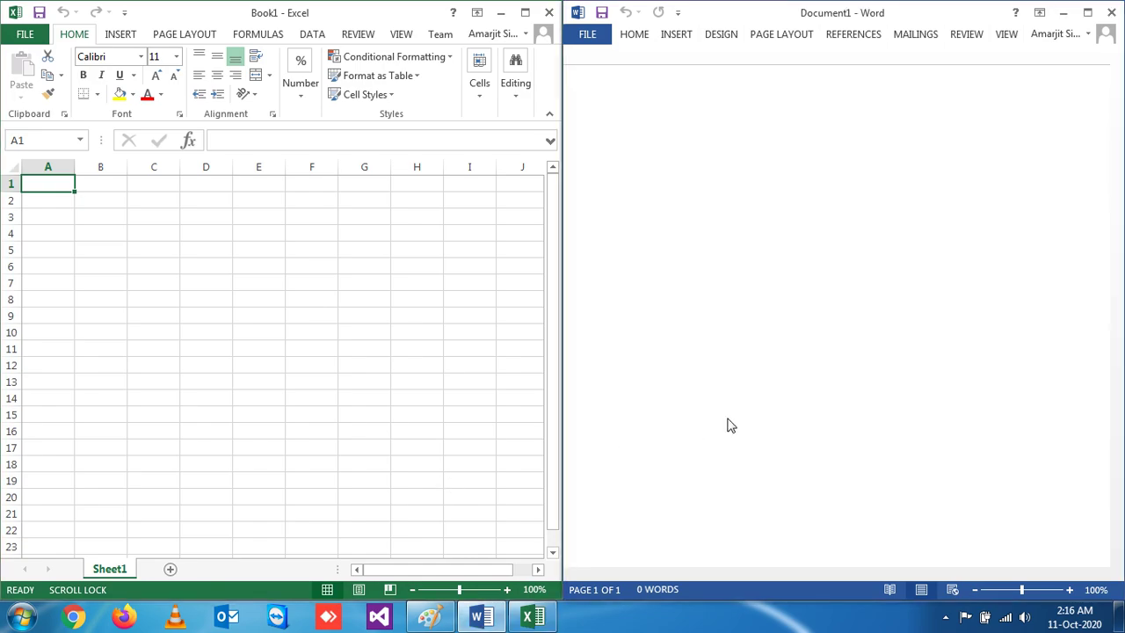
Step: Enter "djsljflsdjfls" in the Word document, and "sdflsdjfljdsl" and "flsdjflsd" in cells A1 and A2 of the Excel workbook
{"action": "left_click", "coordinate": [729, 424]}
{"action": "type", "text": "djsljflsdjfls"}
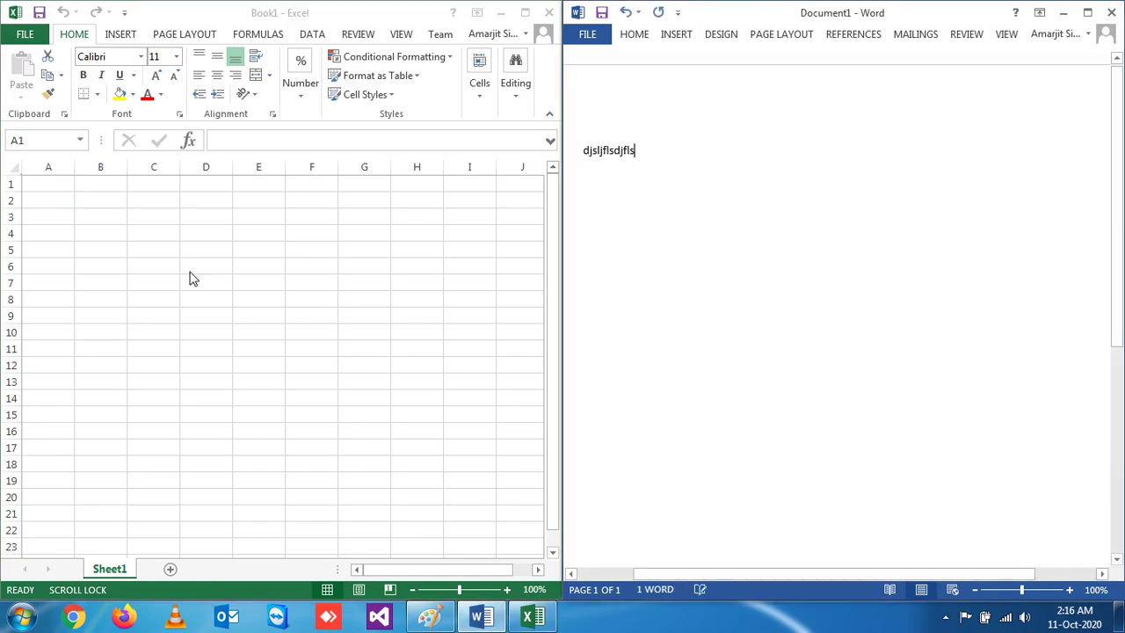
{"action": "key", "text": "alt+Tab"}
{"action": "type", "text": "sdflsdjfljdsl"}
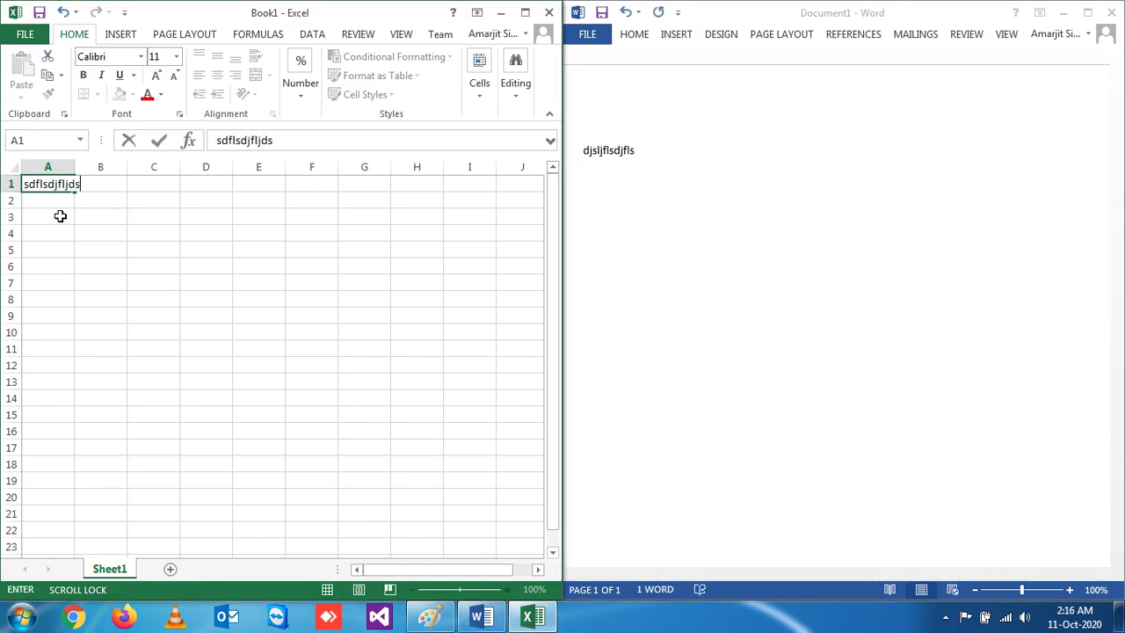
{"action": "key", "text": "Return"}
{"action": "type", "text": "flsdjflsd"}
Step: Add "sdfdsfljl" to the Word document, two paragraphs below the existing text
{"action": "left_click", "coordinate": [789, 160]}
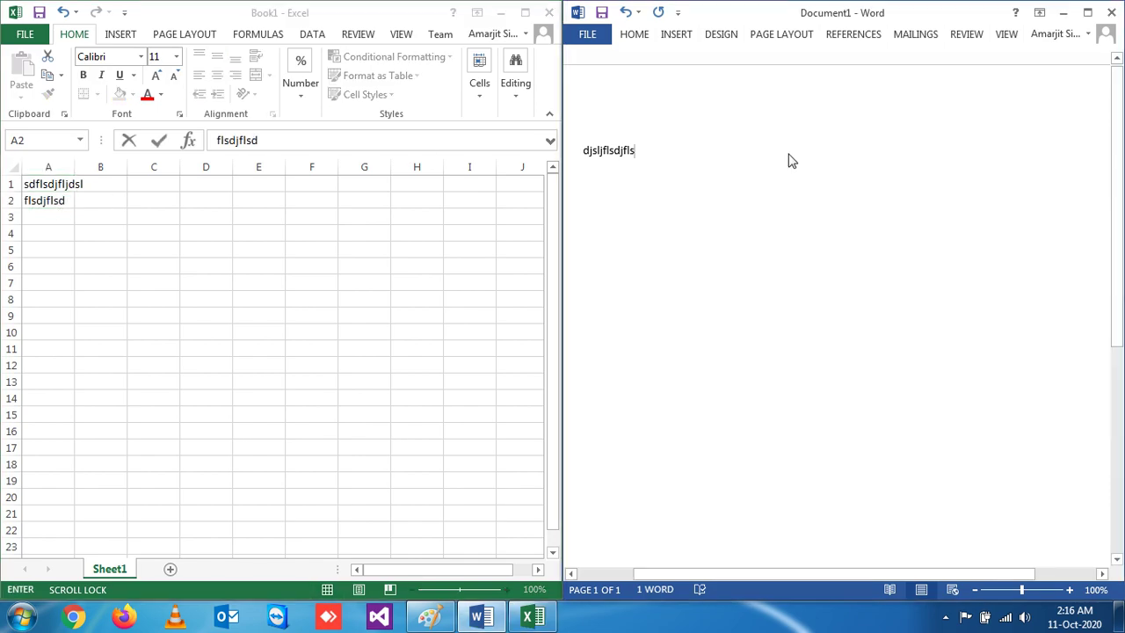
{"action": "key", "text": "Return"}
{"action": "key", "text": "Return"}
{"action": "type", "text": "sdfdsfljl"}
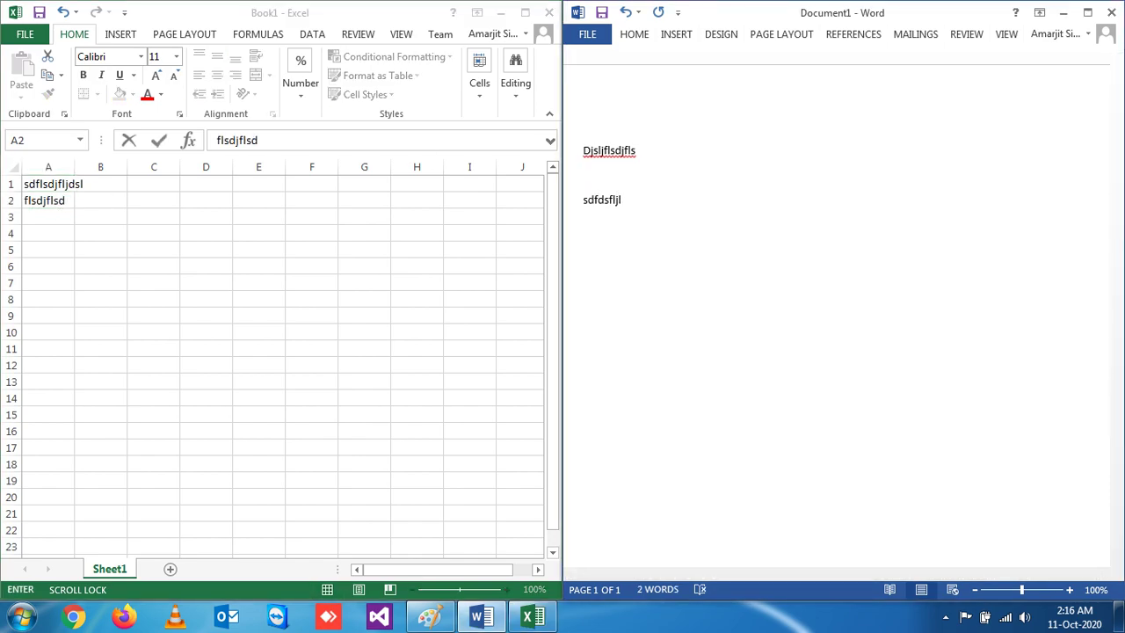
Step: Close the Excel workbook without saving its changes and select the text in the Word document
{"action": "left_click", "coordinate": [549, 13]}
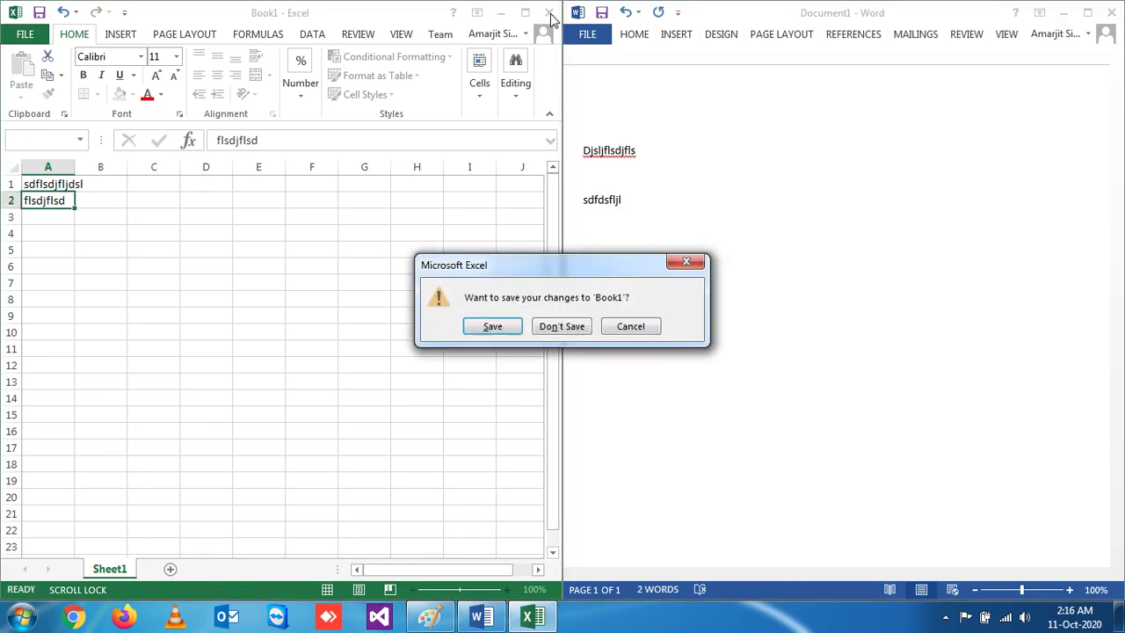
{"action": "left_click", "coordinate": [558, 326]}
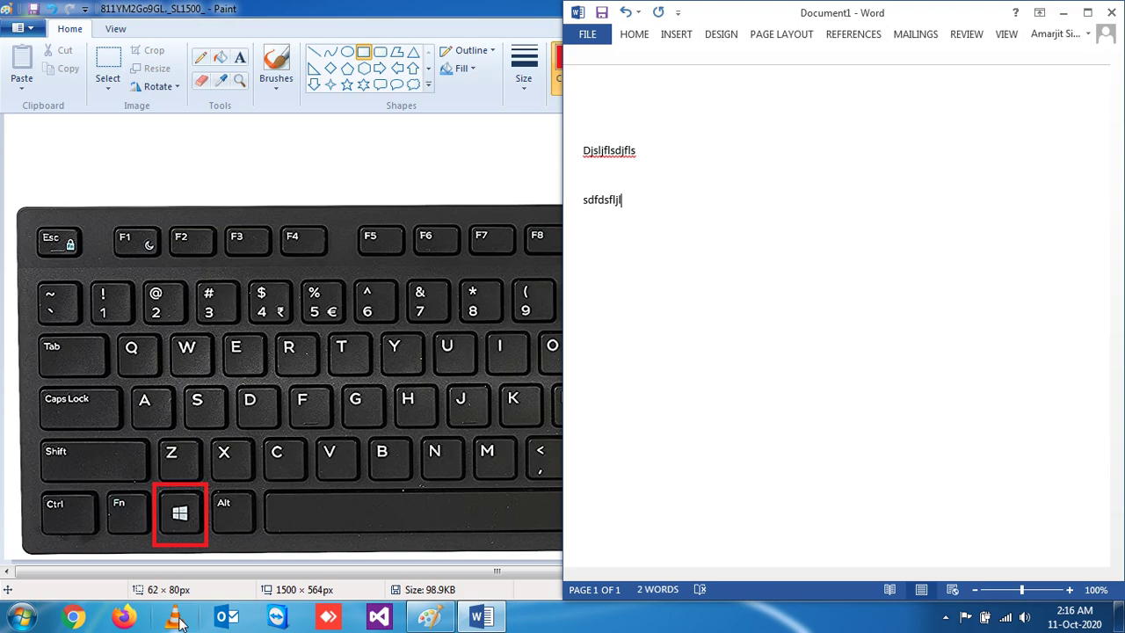
{"action": "left_click_drag", "start_coordinate": [681, 194], "coordinate": [550, 156]}
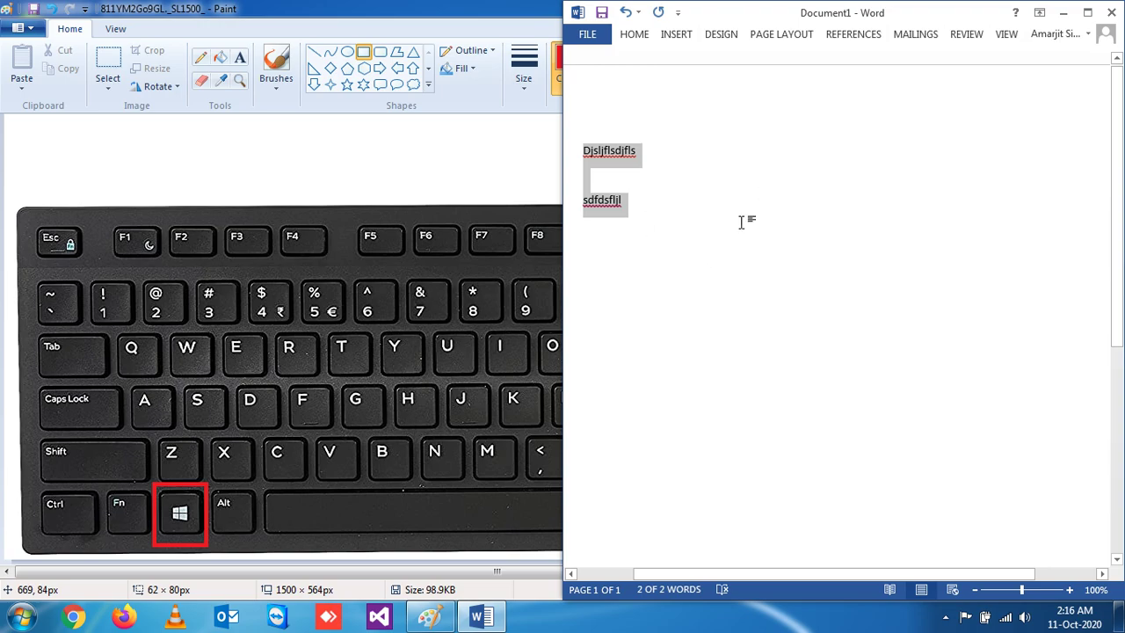
Step: Open VLC media player, try its window maximized and widened, and snap it to the left half of the screen beside Word
{"action": "left_click", "coordinate": [175, 618]}
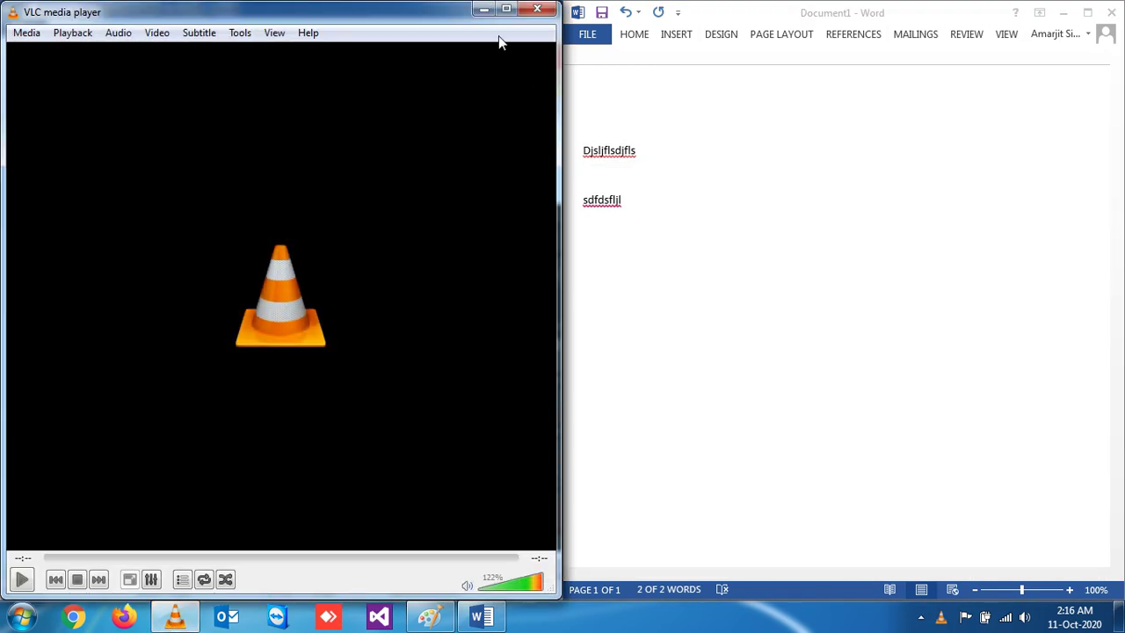
{"action": "left_click", "coordinate": [508, 15]}
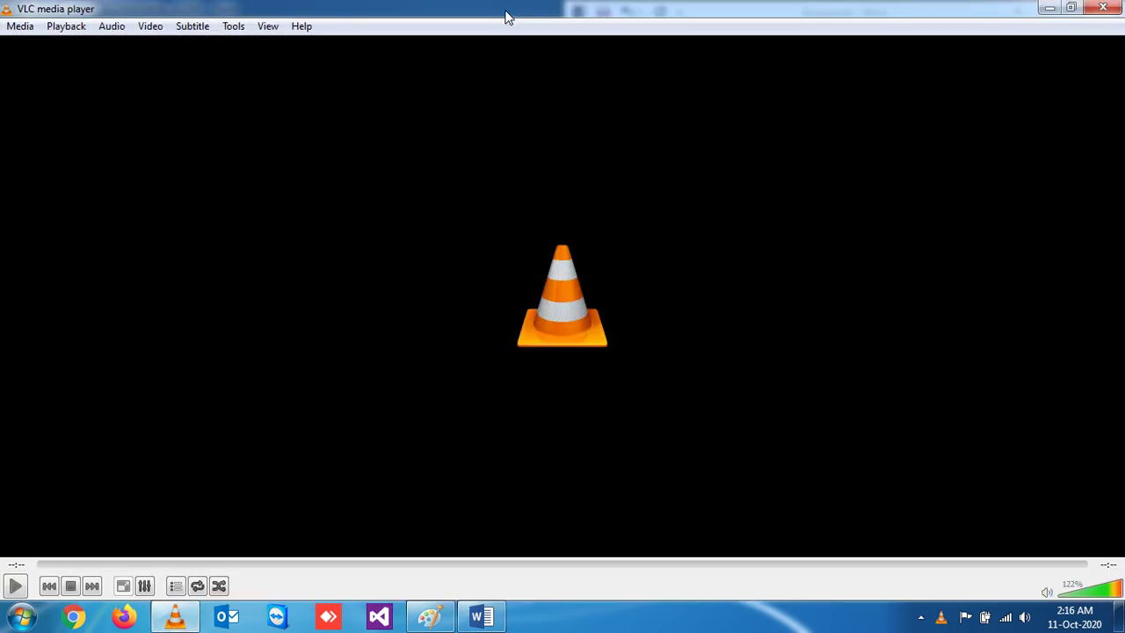
{"action": "left_click", "coordinate": [1071, 11]}
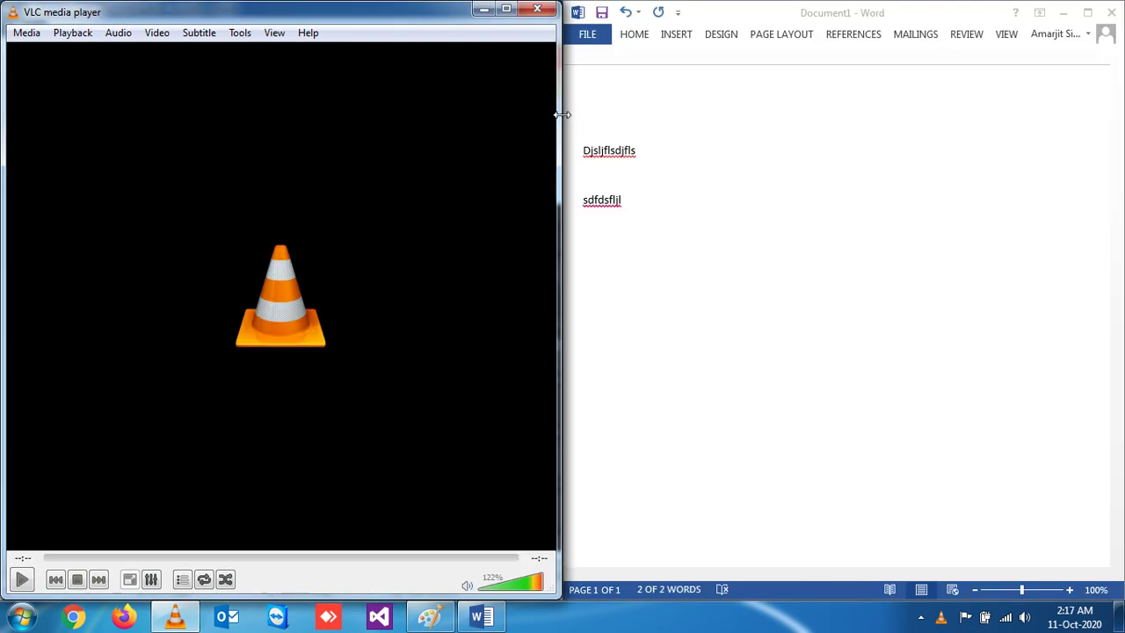
{"action": "left_click_drag", "start_coordinate": [561, 115], "coordinate": [1001, 112]}
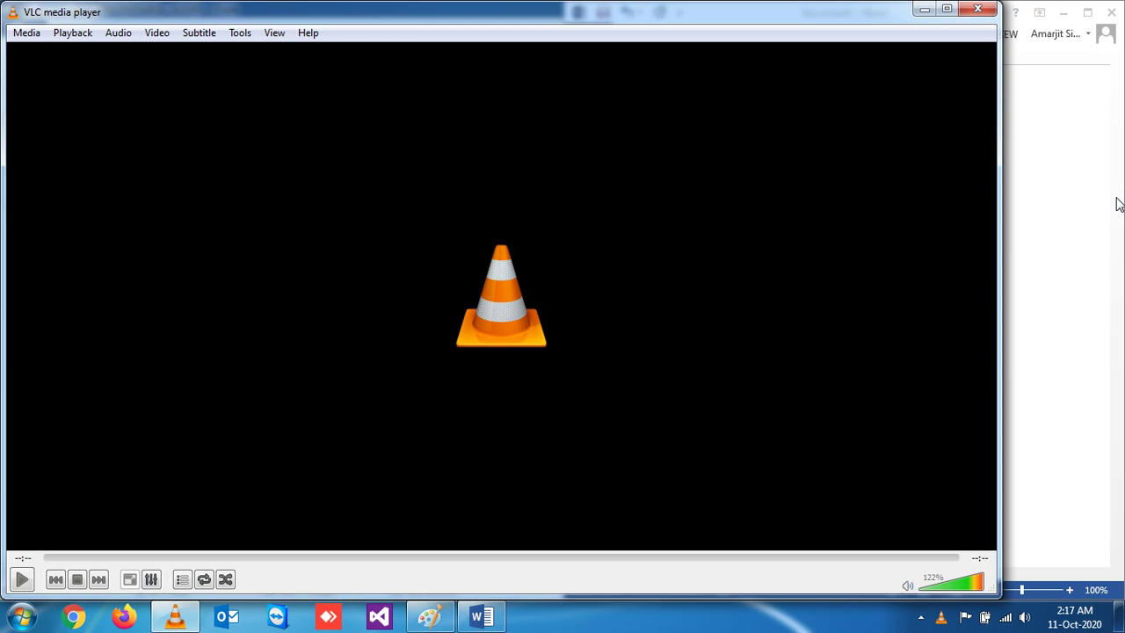
{"action": "key", "text": "super+Left"}
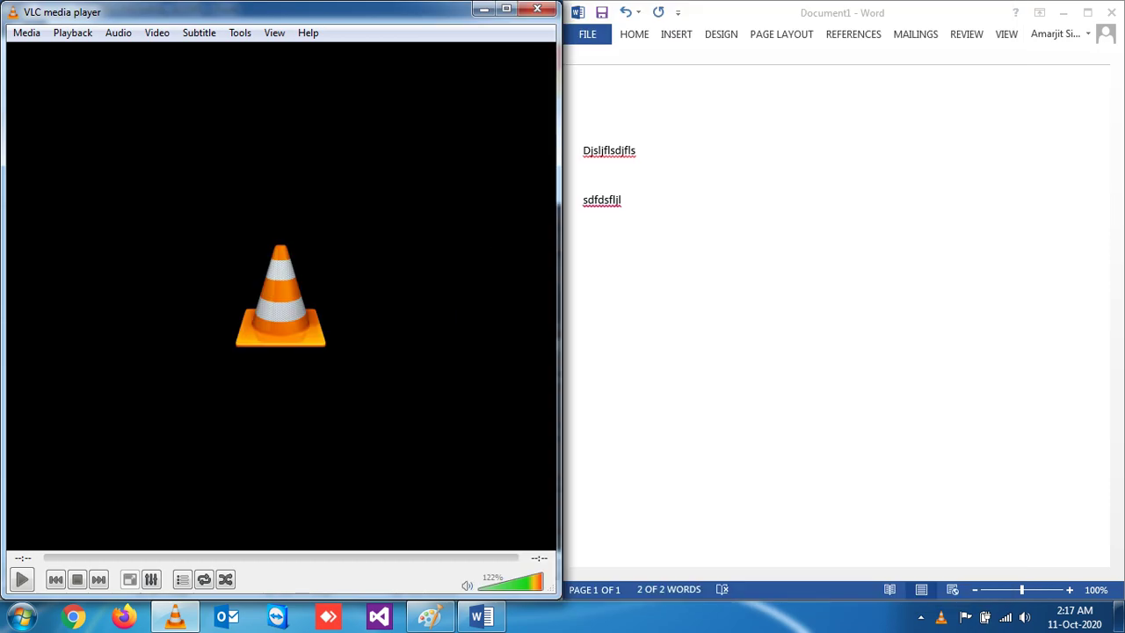
Step: Widen the Word window over VLC media player and return it to the right half of the screen
{"action": "left_click", "coordinate": [946, 26]}
{"action": "key", "text": "ctrl+a"}
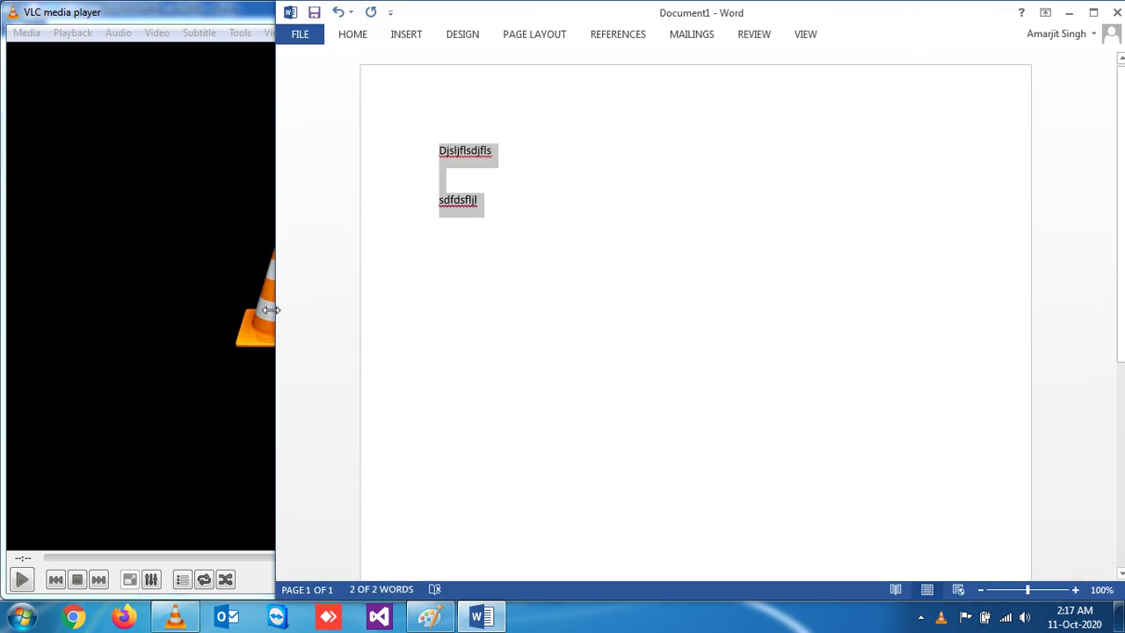
{"action": "key", "text": "Escape"}
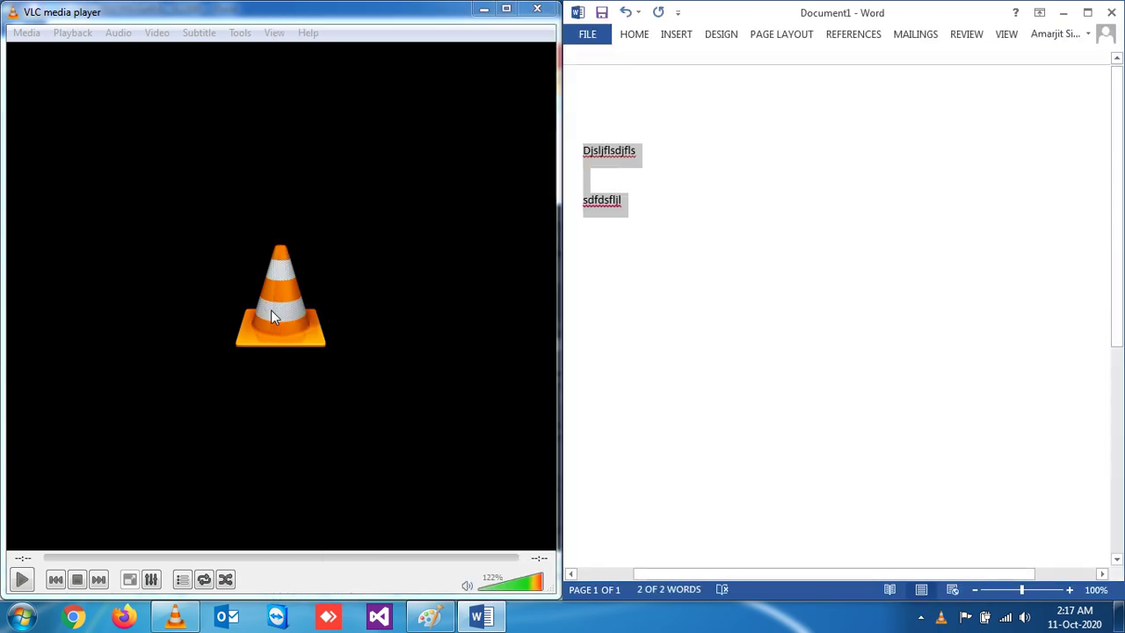
{"action": "left_click", "coordinate": [612, 256]}
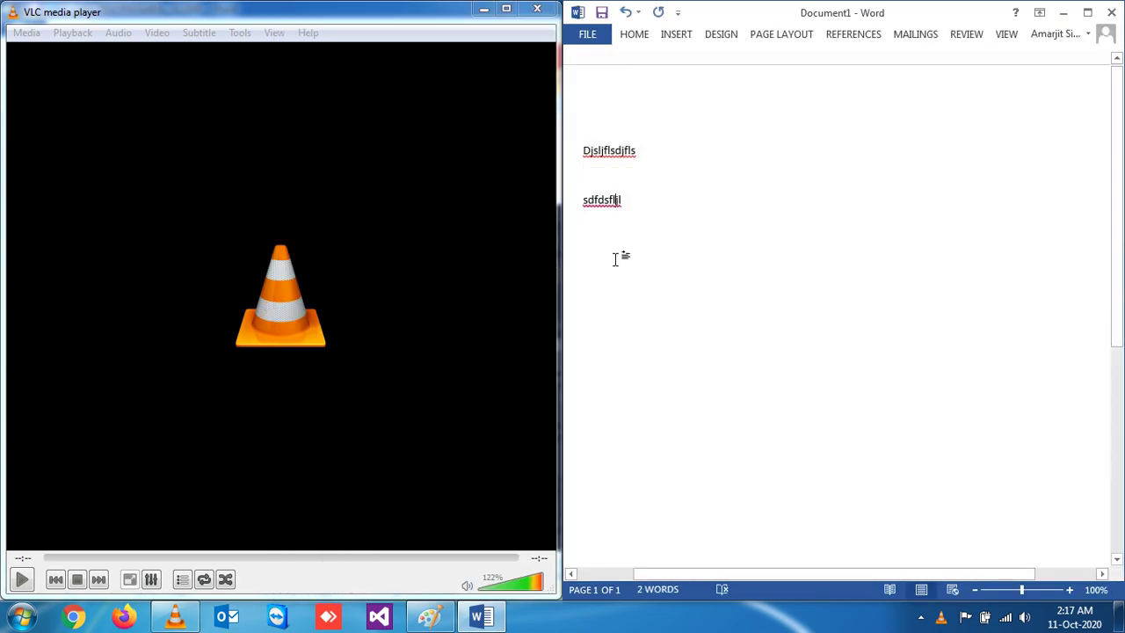
{"action": "left_click", "coordinate": [183, 464]}
{"action": "left_click", "coordinate": [702, 296]}
Step: Switch back to the keyboard picture in Paint, deselect the rectangle around the right arrow key, and show the hidden notification icons
{"action": "left_click", "coordinate": [428, 617]}
{"action": "left_click", "coordinate": [827, 514]}
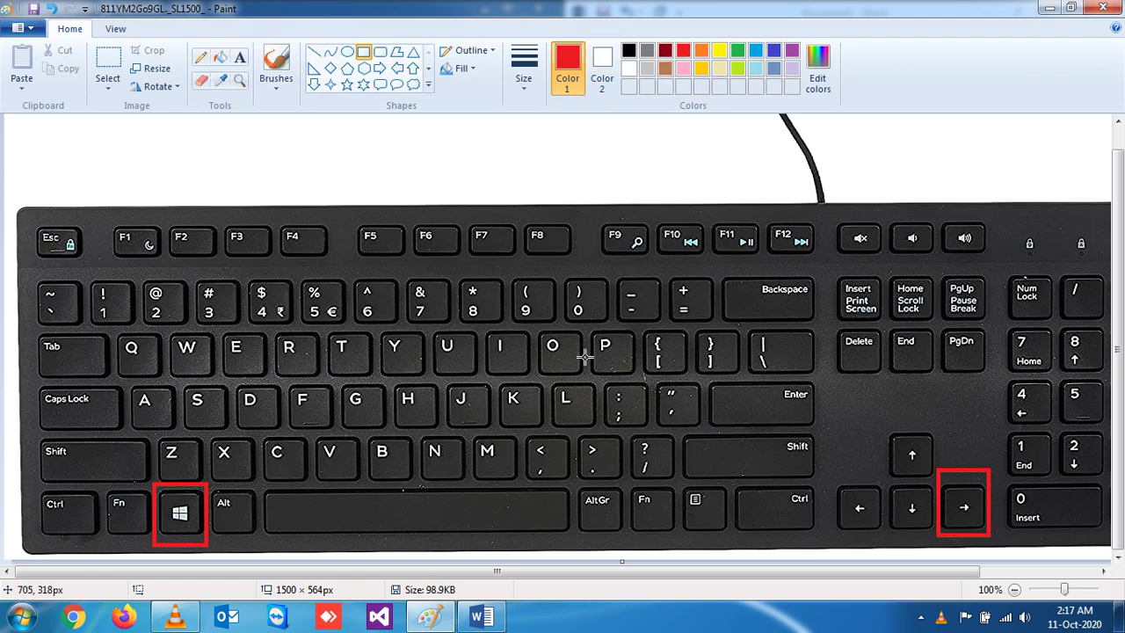
{"action": "left_click", "coordinate": [945, 616]}
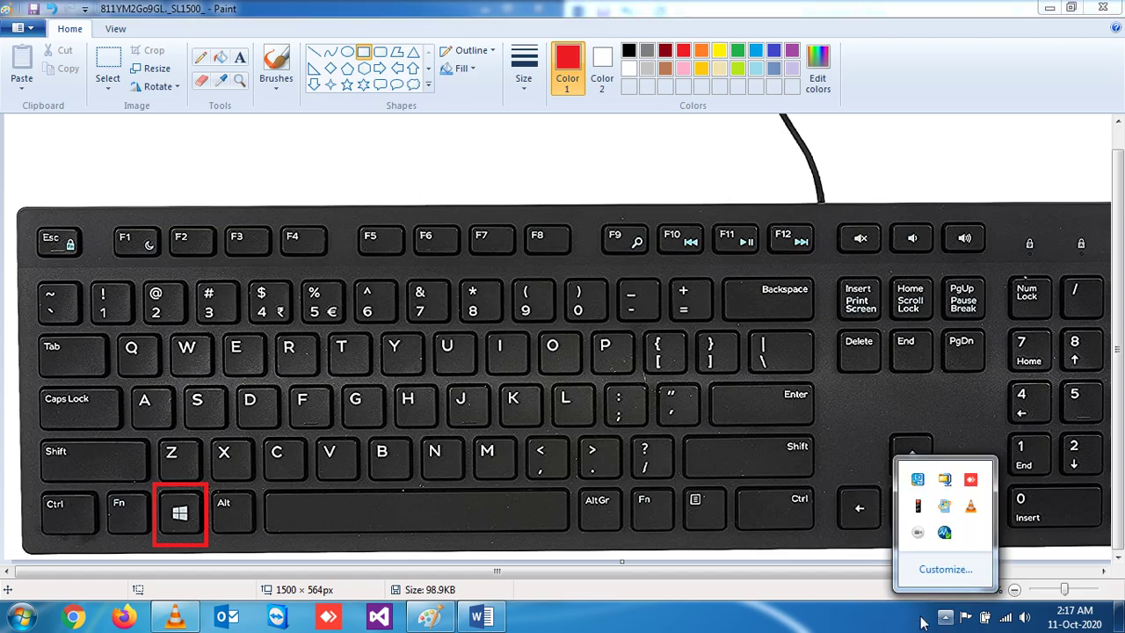